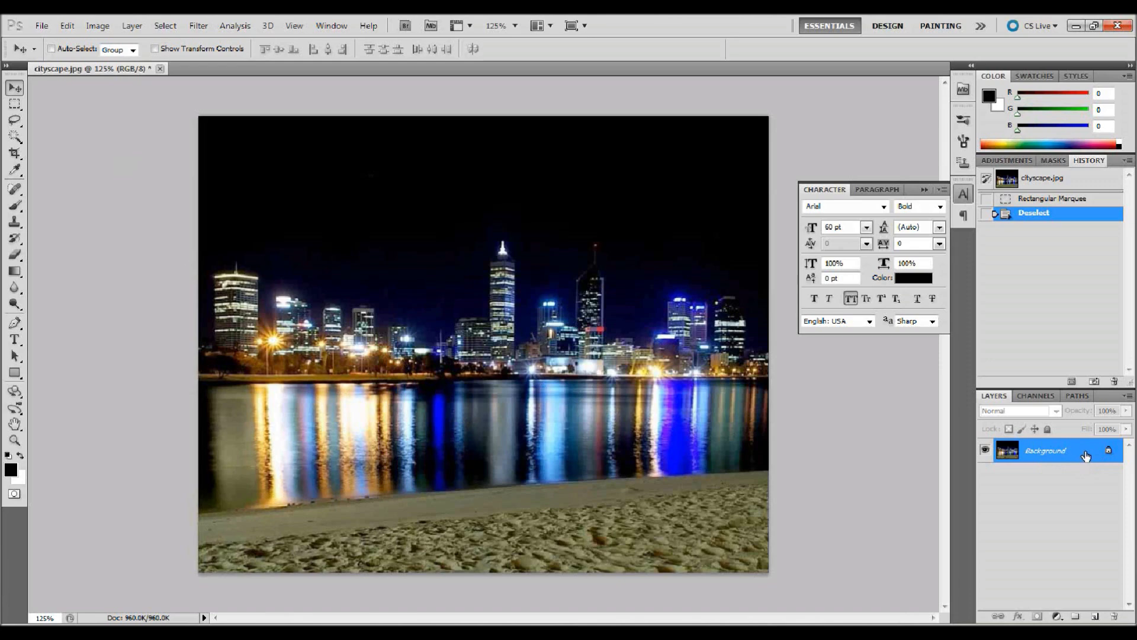
Duplicate the Background layer, hide the original, and zoom out to 66.7%.
drag(1087, 452, 1098, 617)
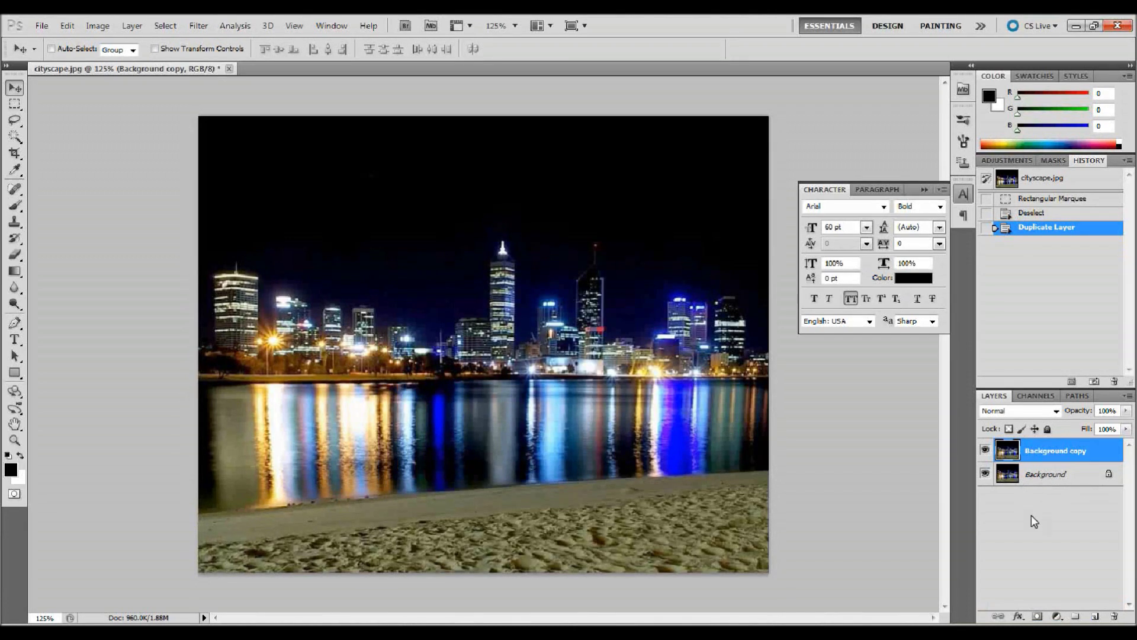
click(984, 473)
key(ctrl+minus)
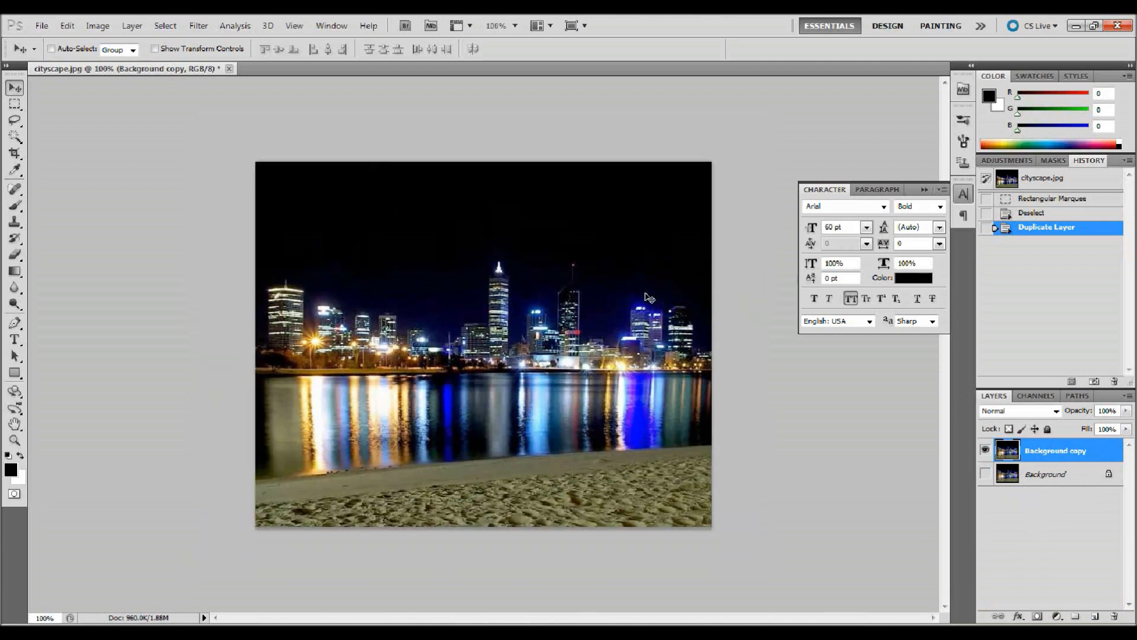
key(ctrl+minus)
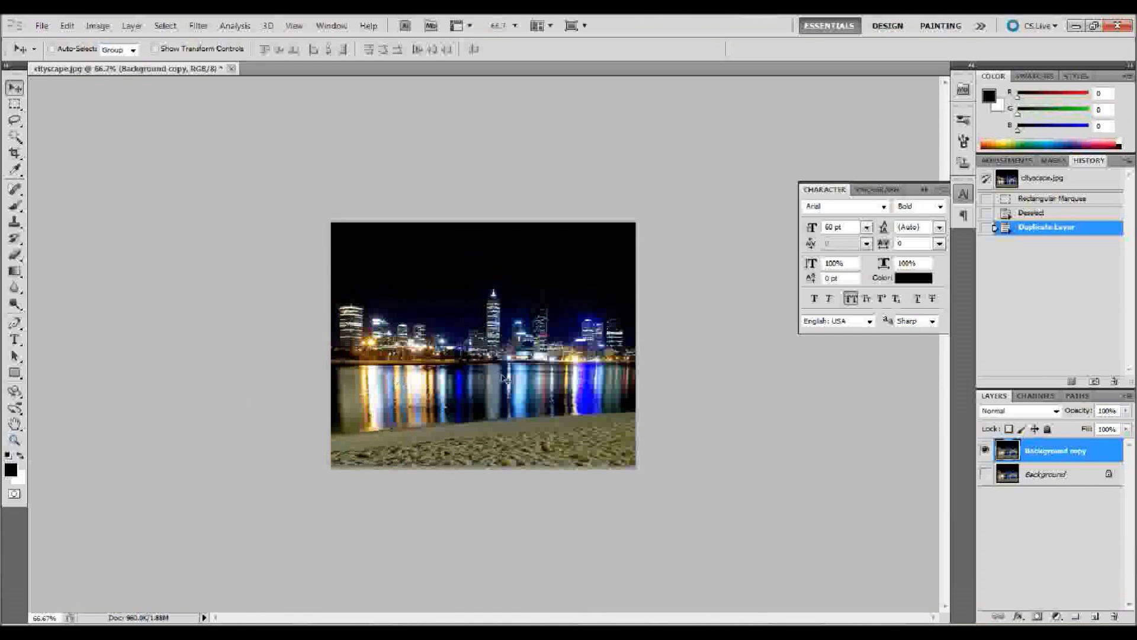
Scale the Background copy up to about 142% and shift it down and left.
key(ctrl+t)
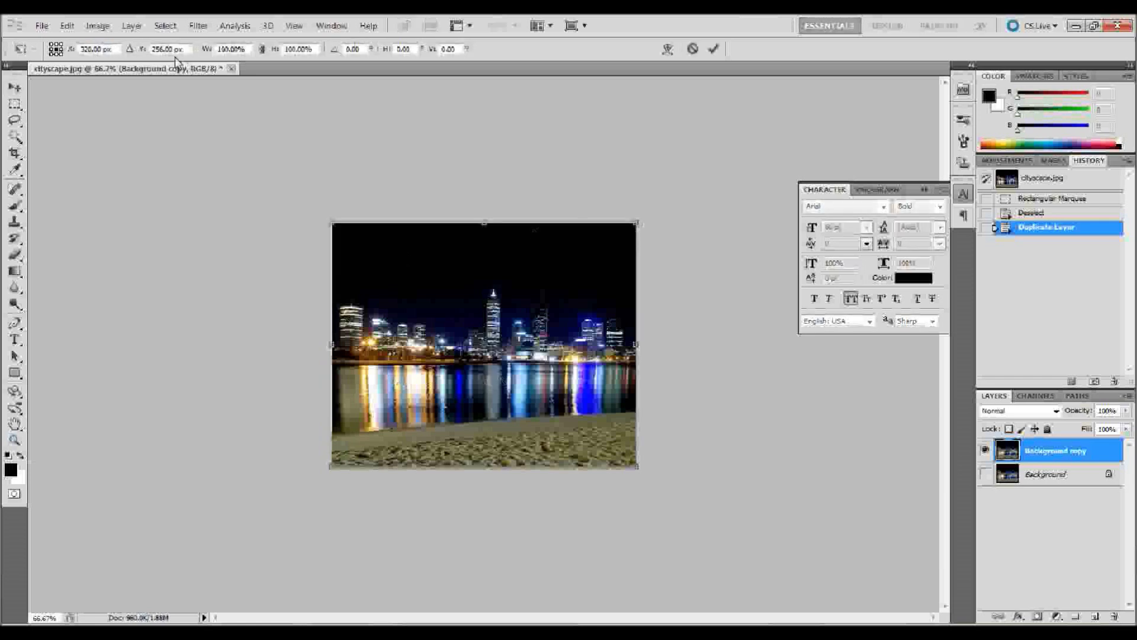
click(67, 27)
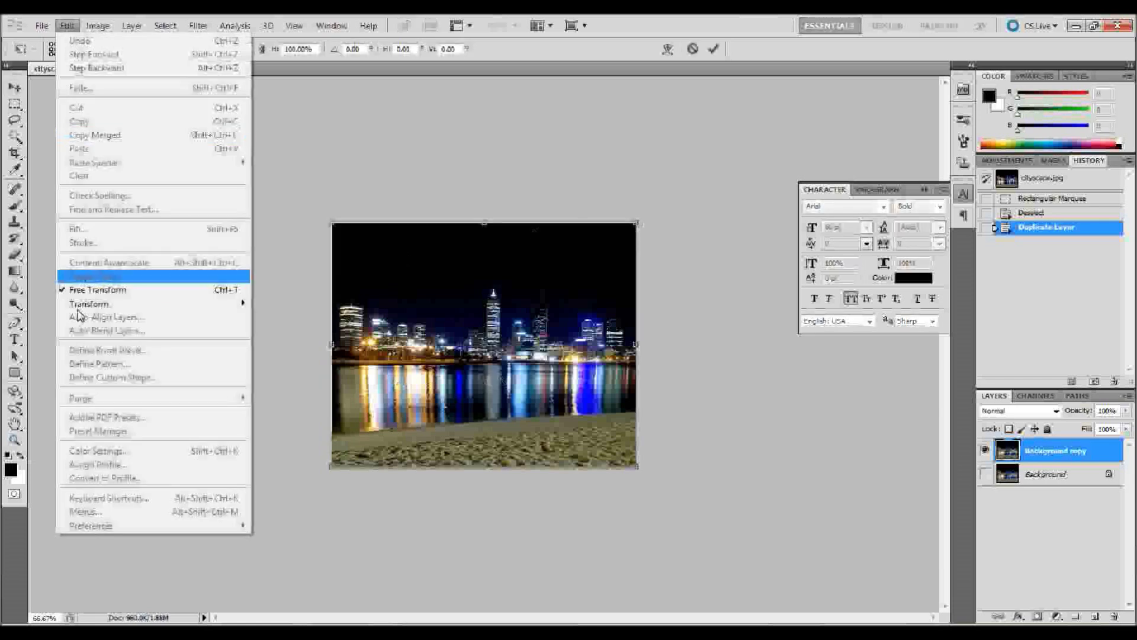
click(519, 172)
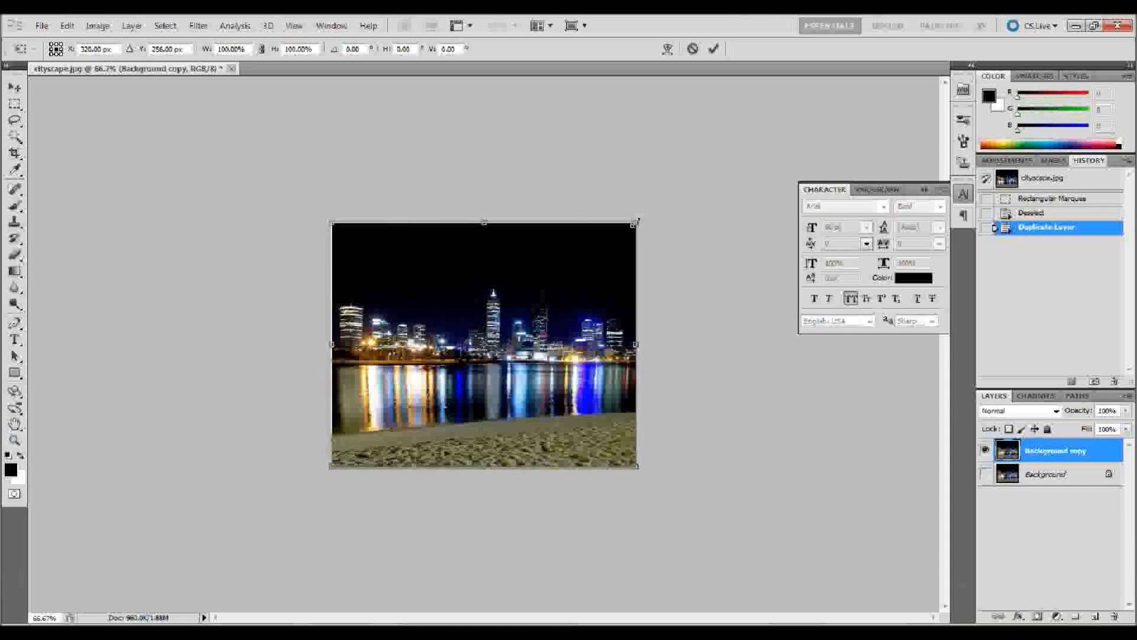
drag(636, 221, 802, 135)
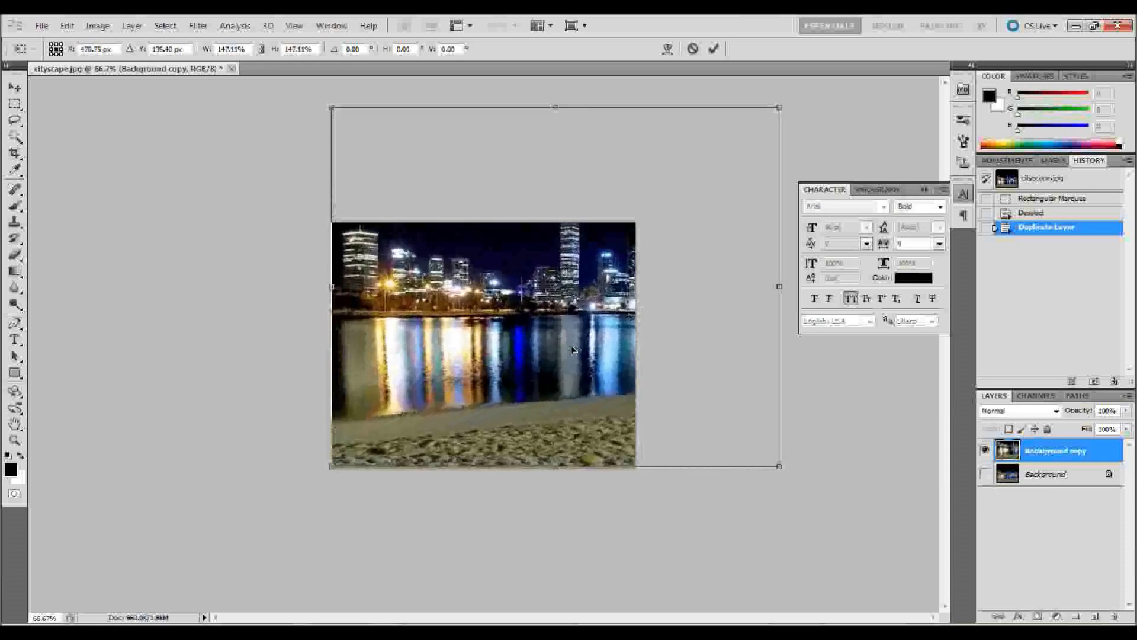
key(Return)
drag(593, 325, 539, 373)
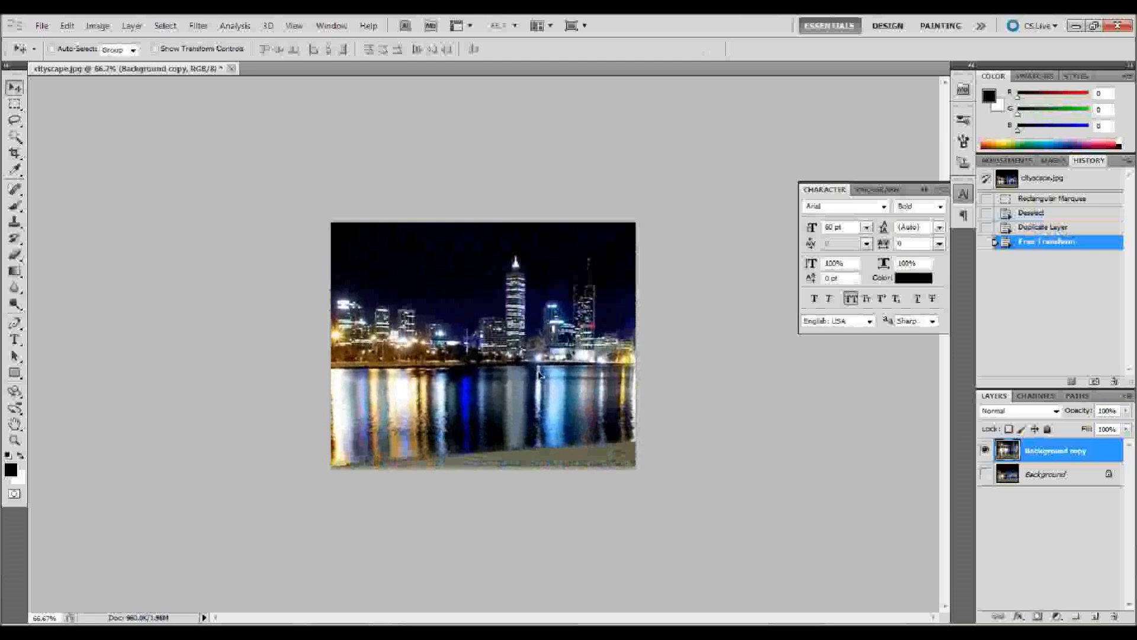
drag(540, 374, 540, 373)
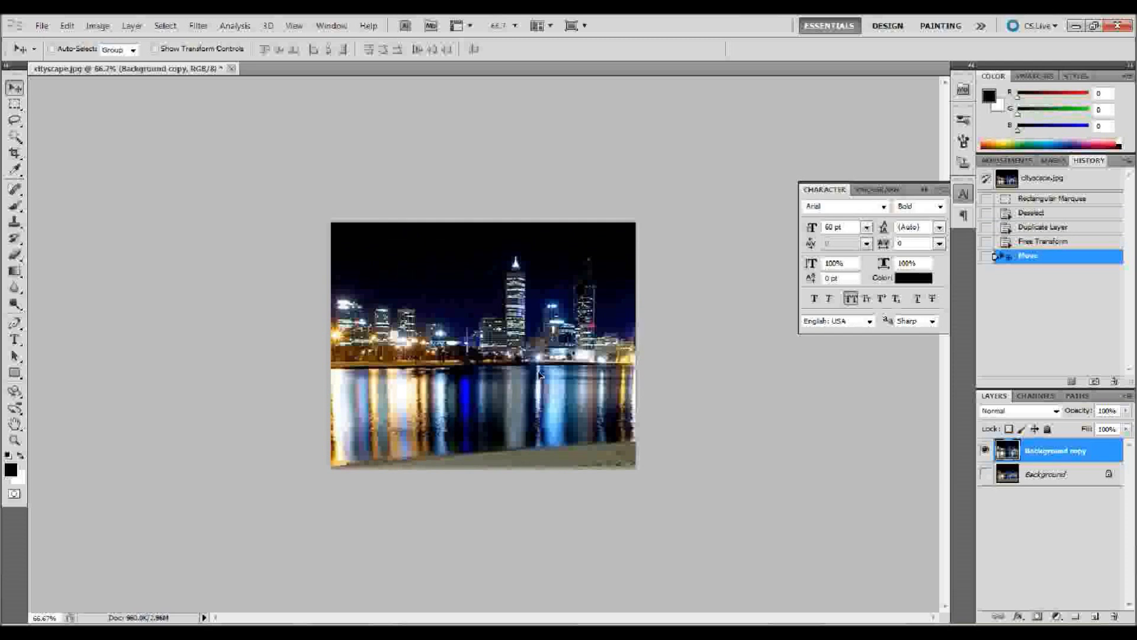
Set the view zoom to 125% and add a new empty Layer 1.
key(ctrl+plus)
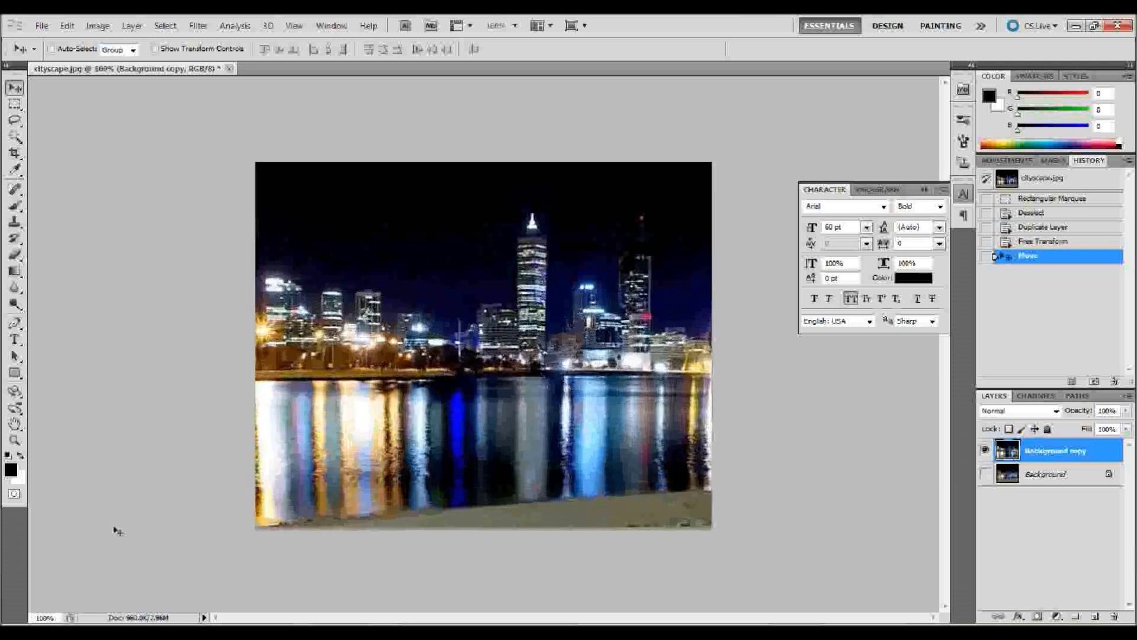
click(53, 617)
text(125)
key(Return)
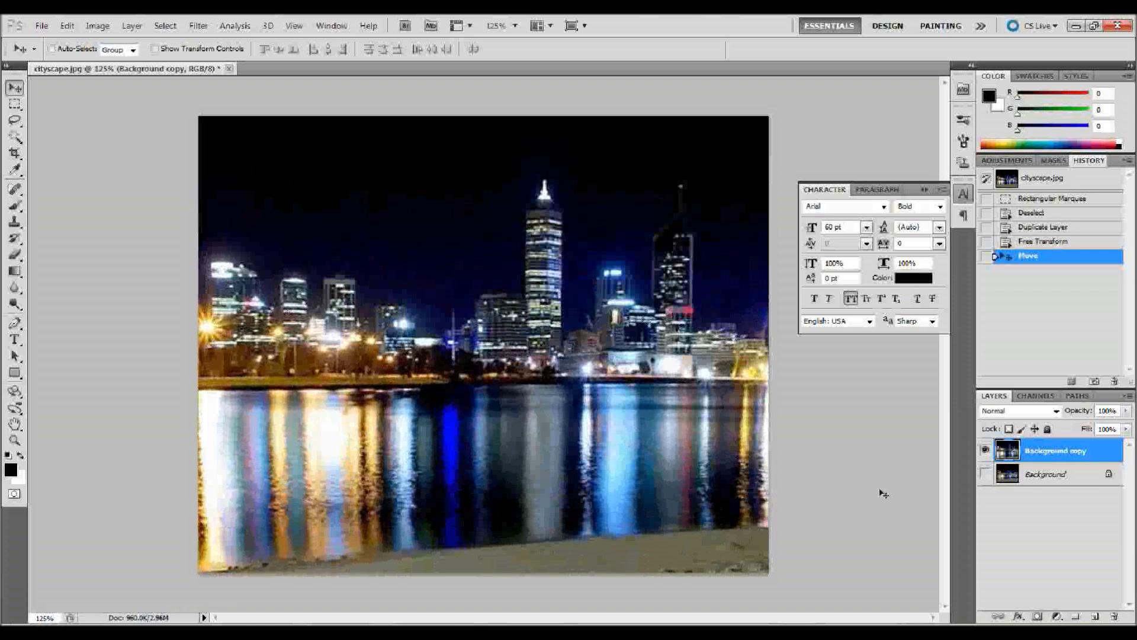
click(1093, 617)
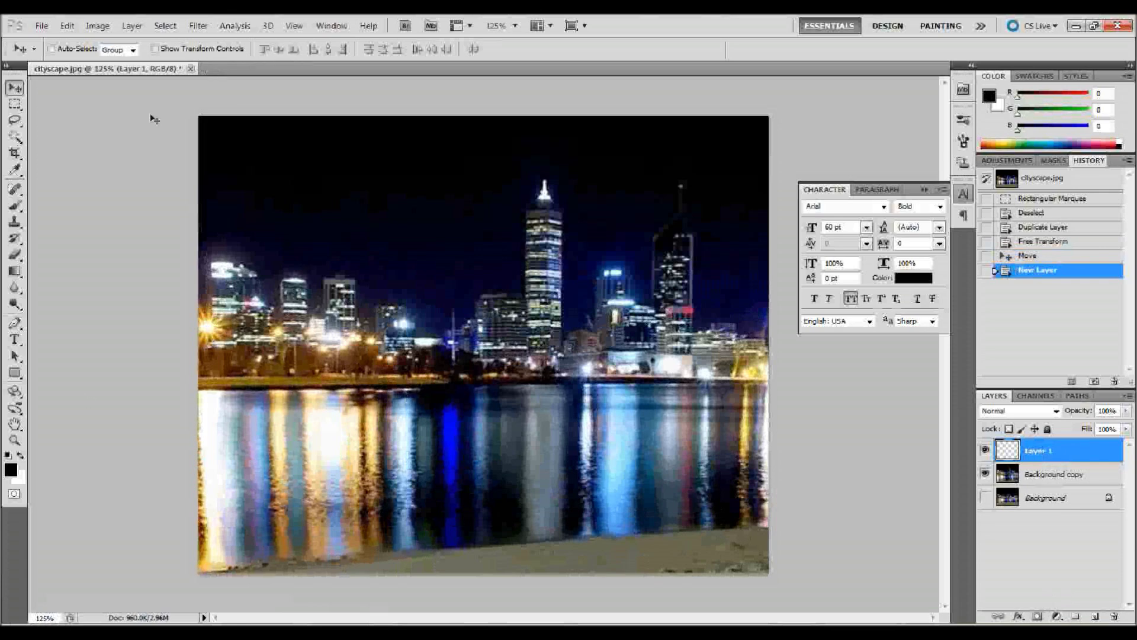
Fill Layer 1 with solid white using Edit > Fill with Background Color.
click(67, 25)
click(84, 230)
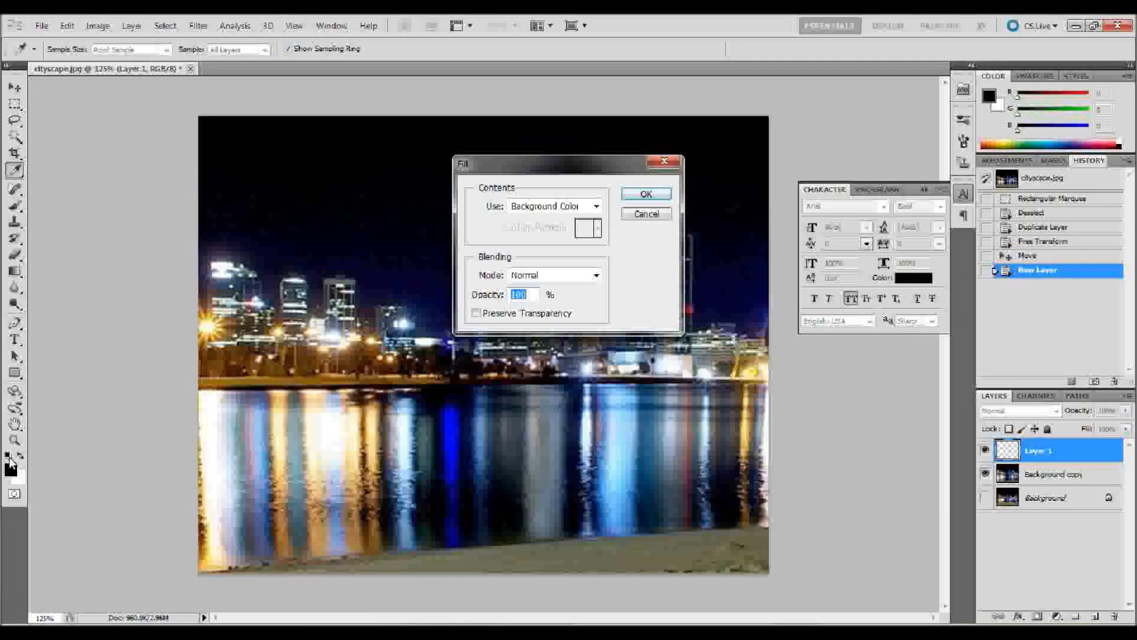
click(646, 213)
key(v)
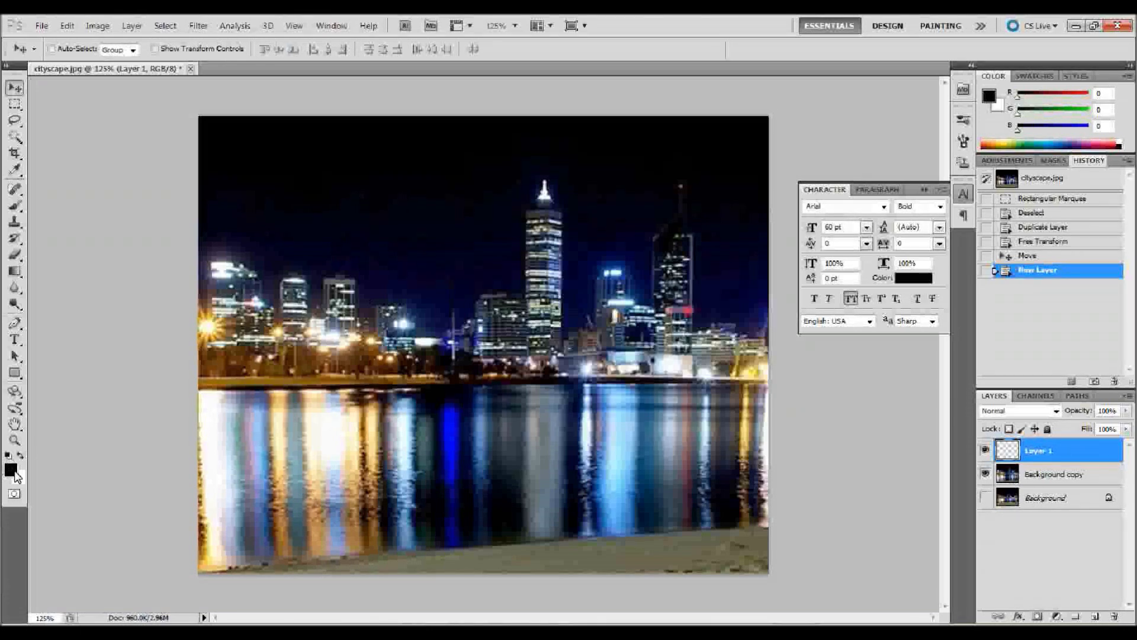
click(67, 26)
click(84, 230)
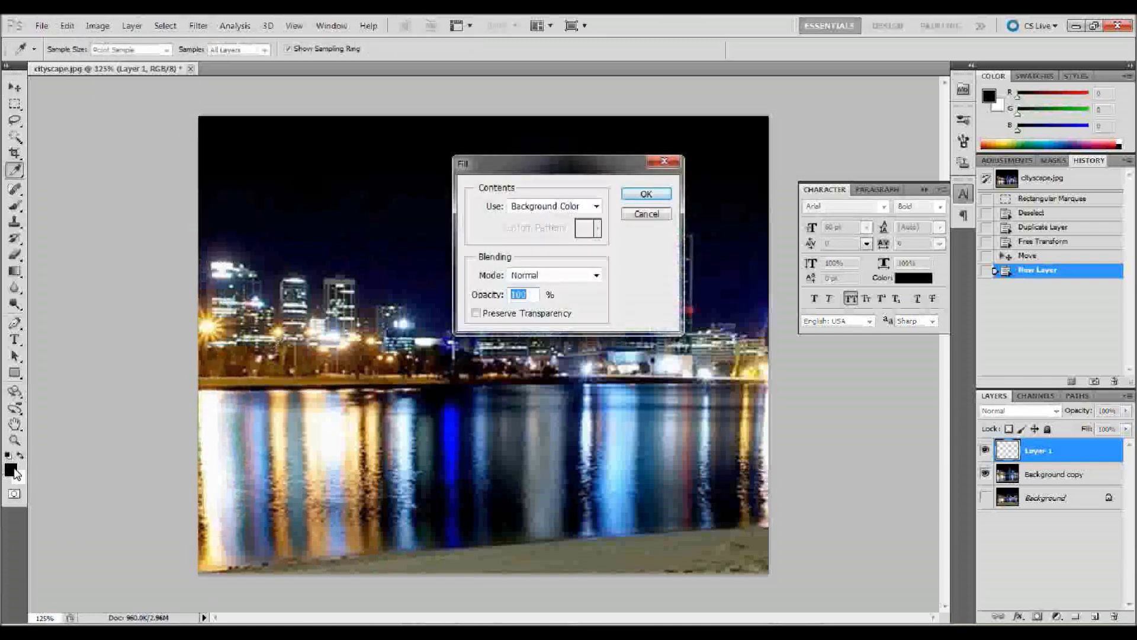
click(646, 194)
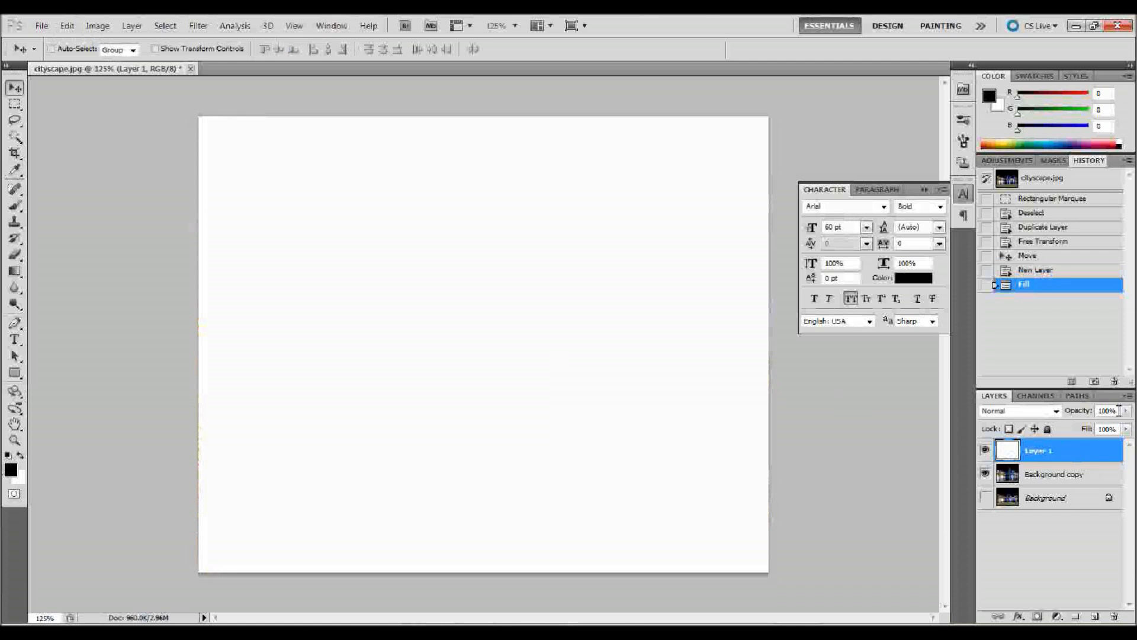
click(1072, 410)
Set Layer 1 opacity to 70% and type GLAZEFOLIODB in a text box across the skyline.
text(70)
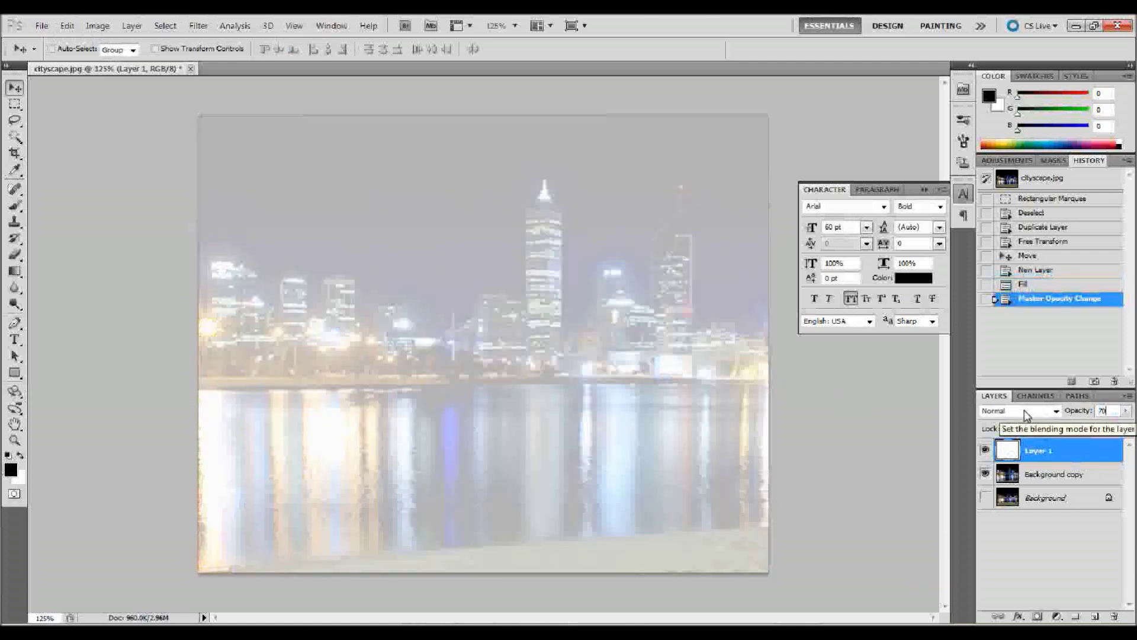
key(Return)
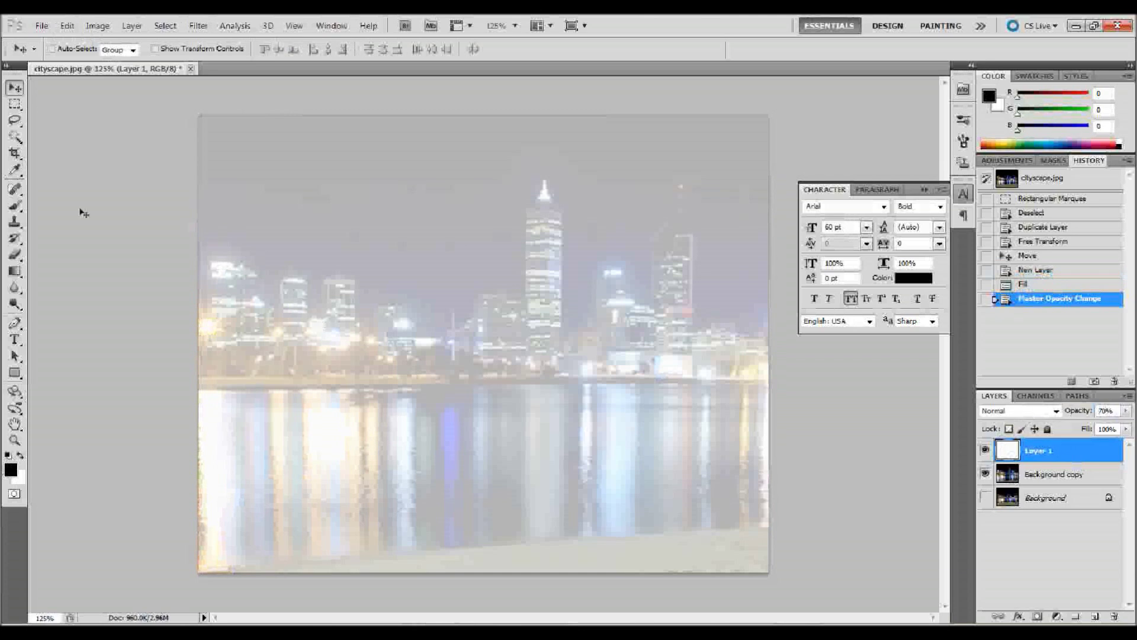
click(15, 340)
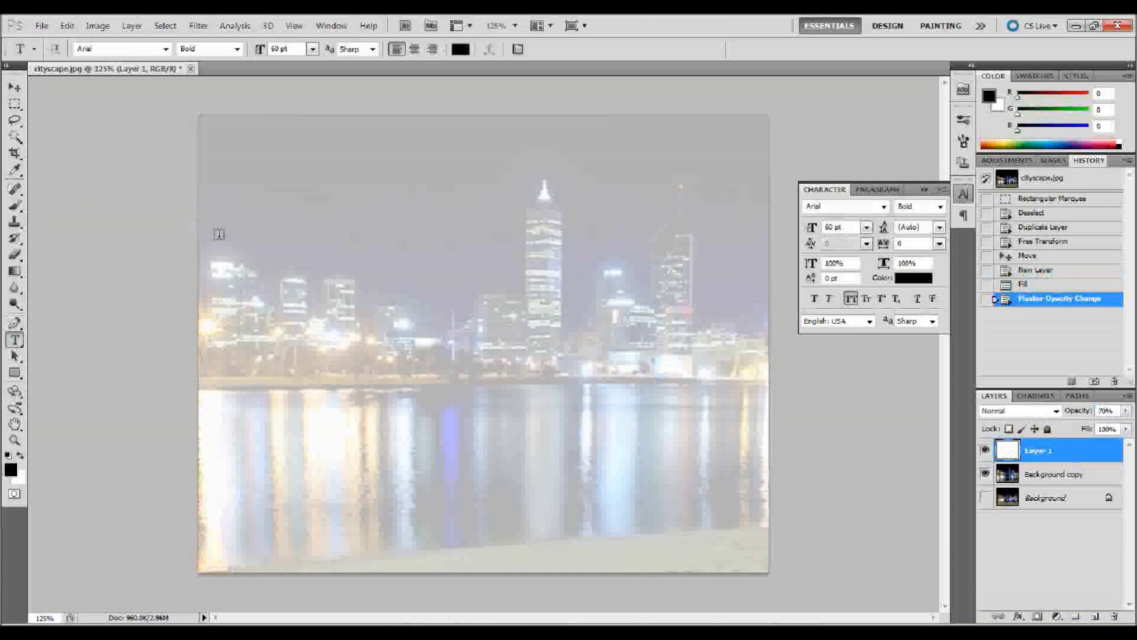
drag(215, 237, 746, 374)
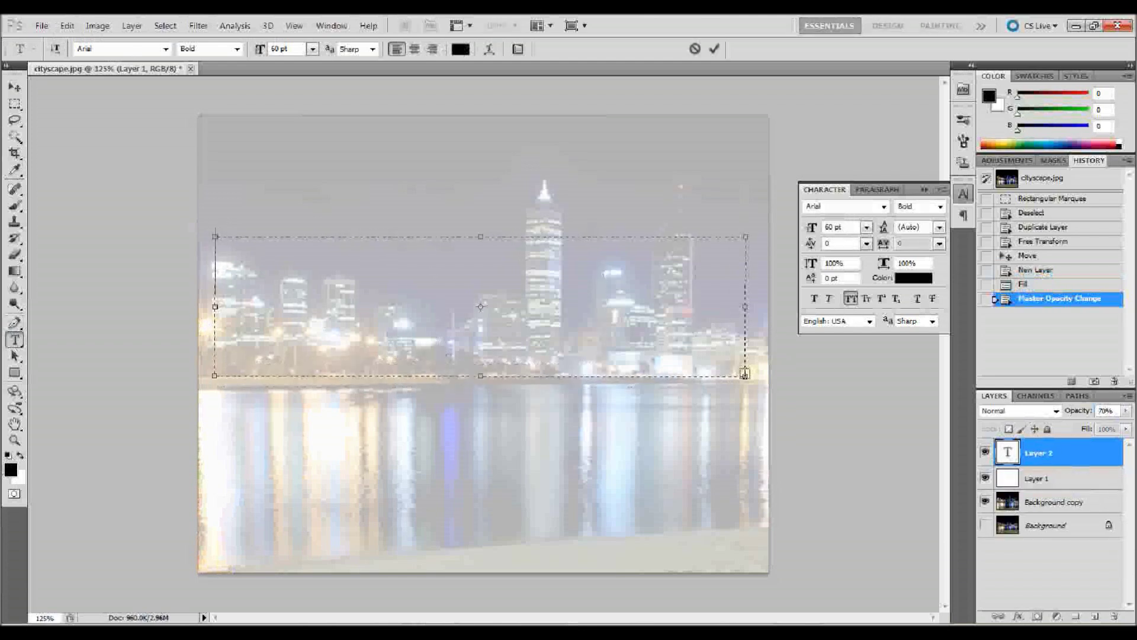
text(GLAZE)
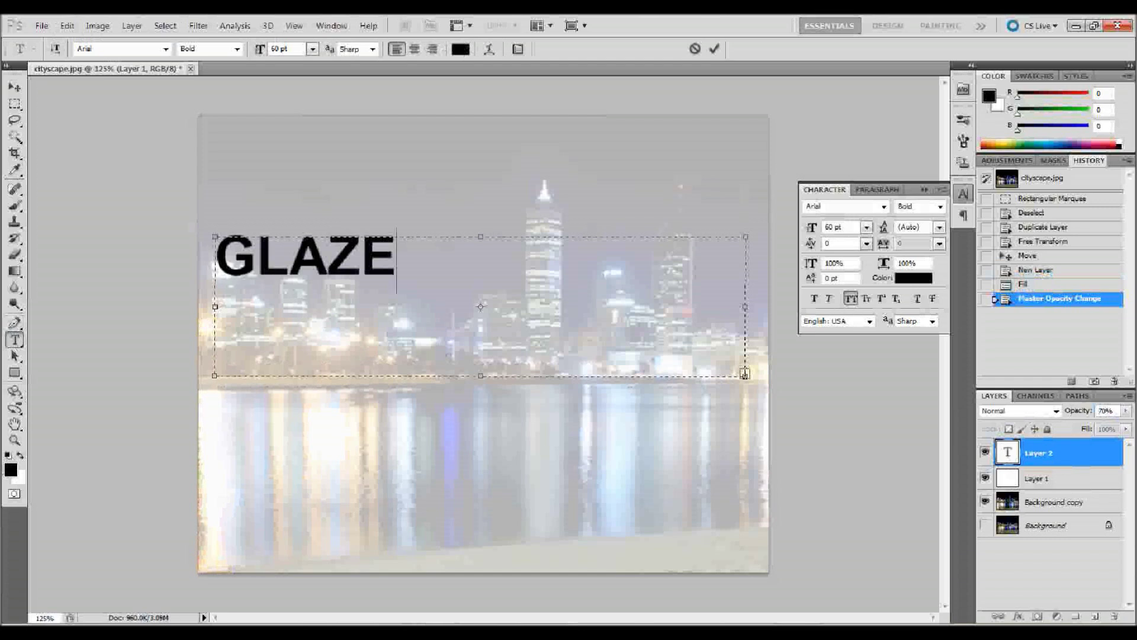
text(FOLIOD)
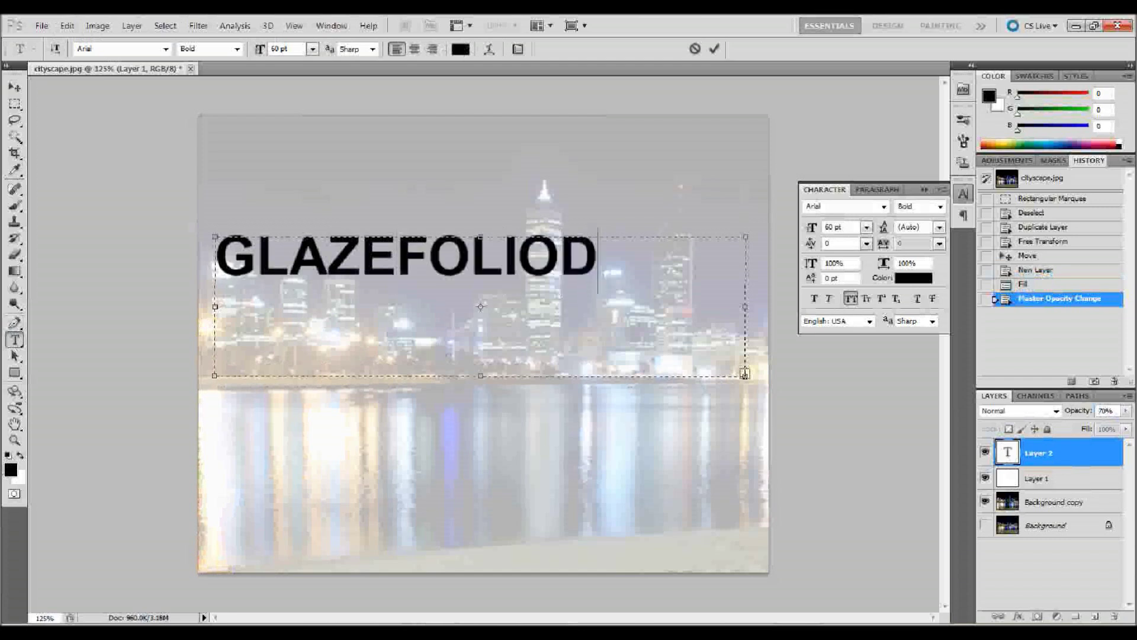
text(BN)
key(BackSpace)
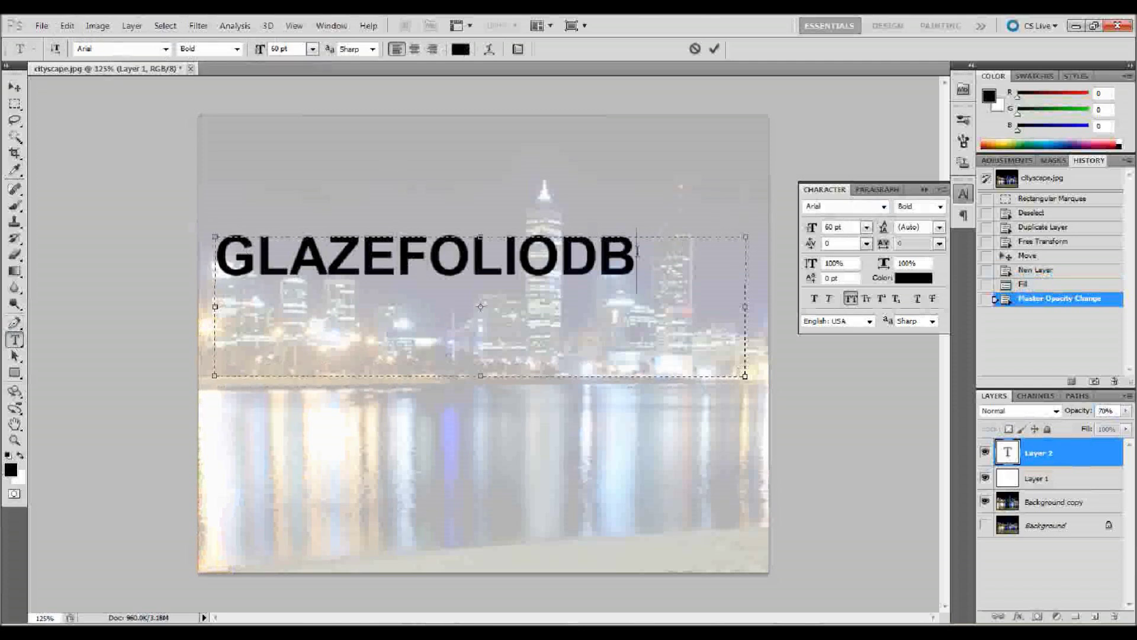
drag(637, 252, 173, 237)
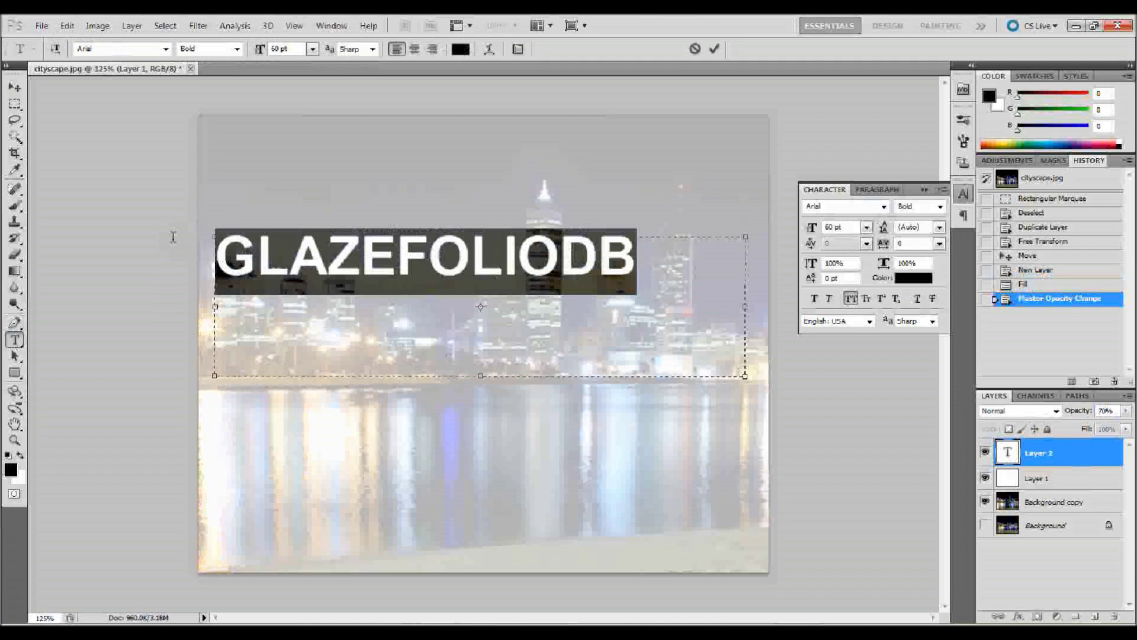
Check the Character panel settings, then commit GLAZEFOLIODB as its own Glazefoliodb text layer.
key(ctrl+t)
key(ctrl+t)
key(ctrl+t)
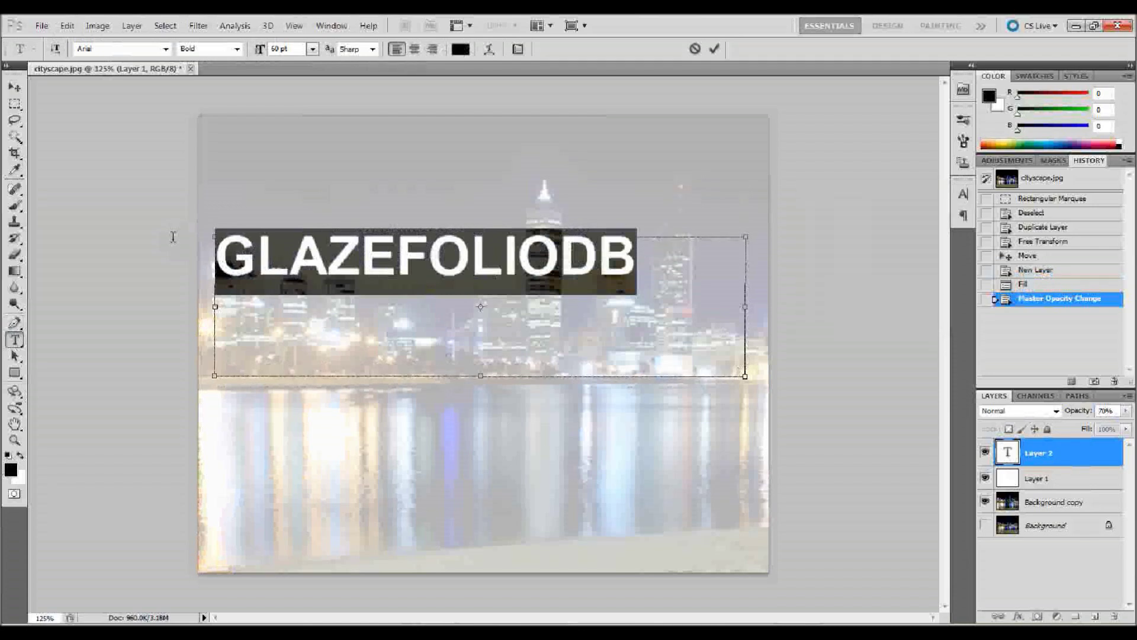
key(ctrl+t)
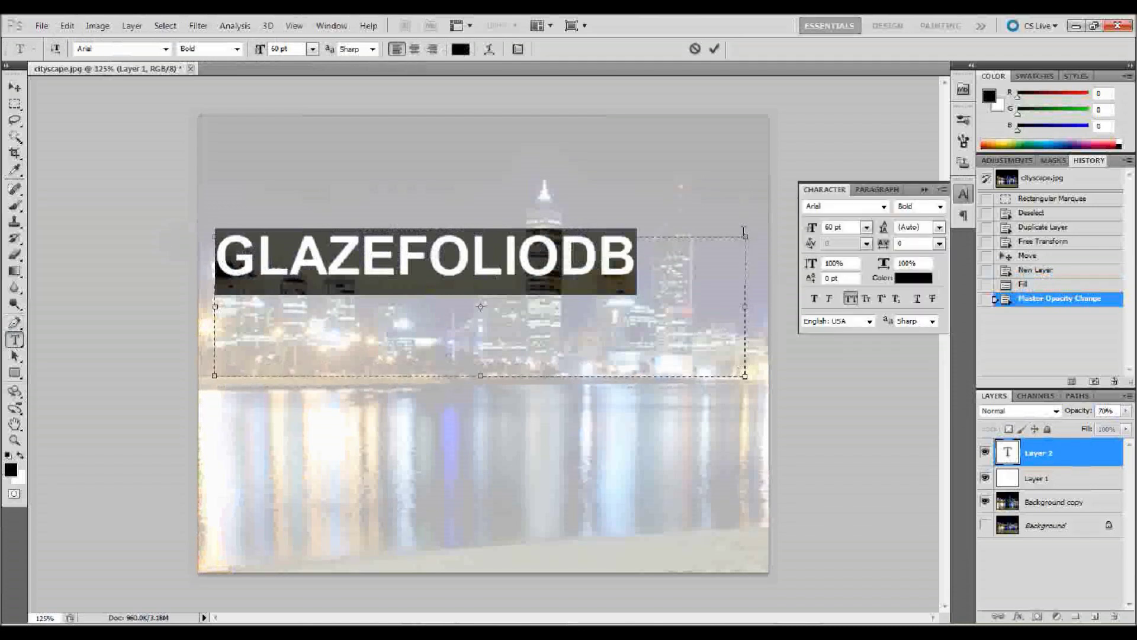
click(965, 195)
click(965, 195)
click(942, 191)
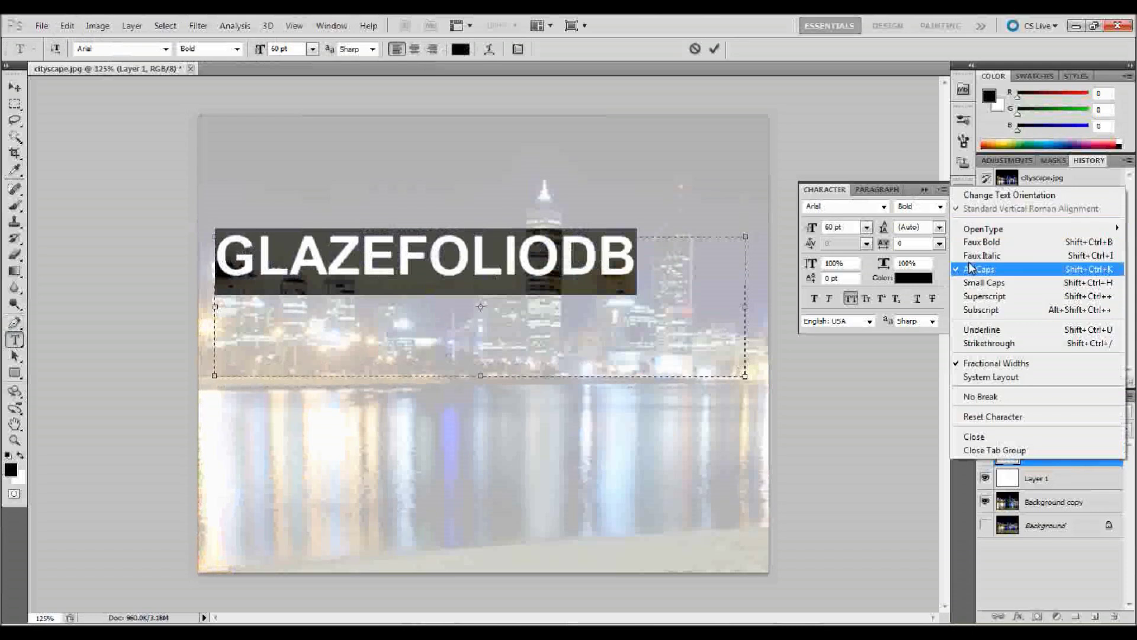
click(908, 184)
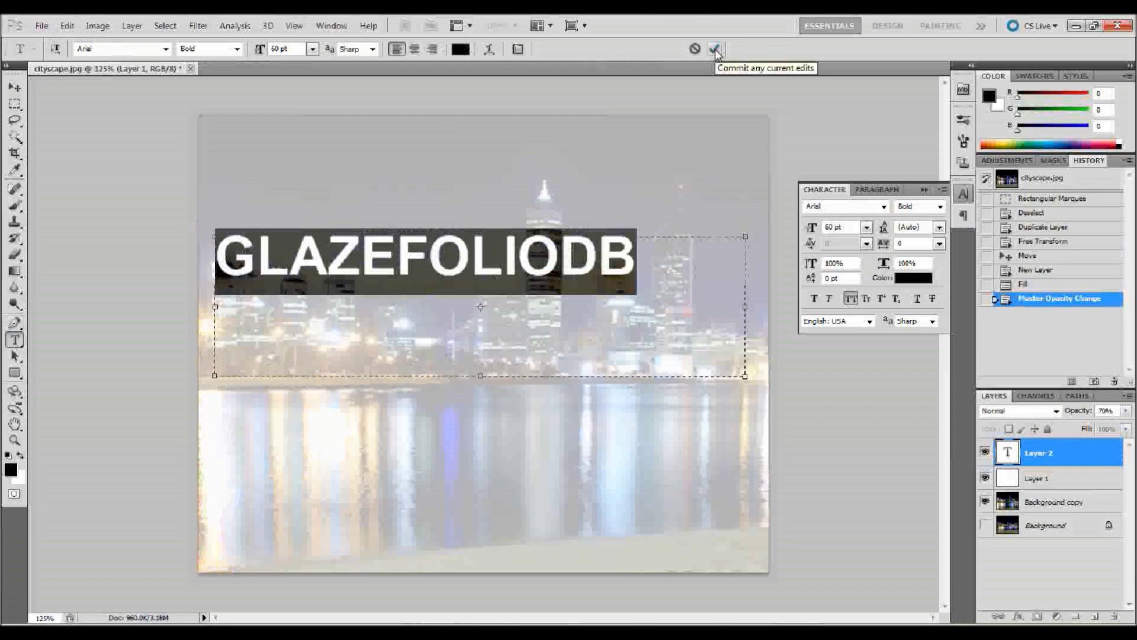
click(13, 89)
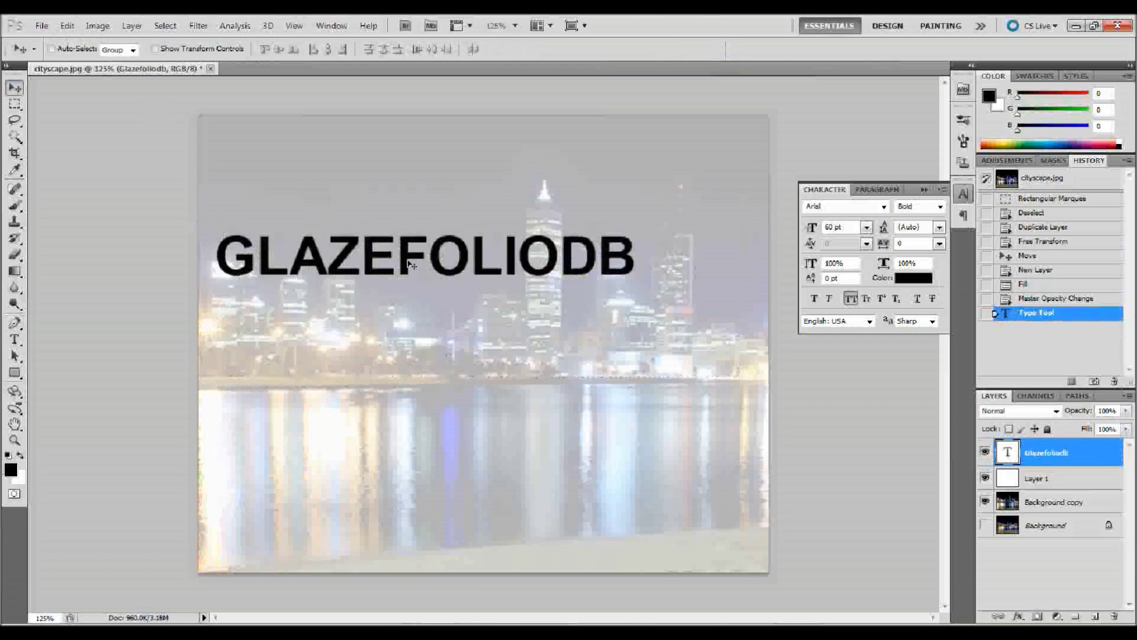
drag(409, 263, 410, 352)
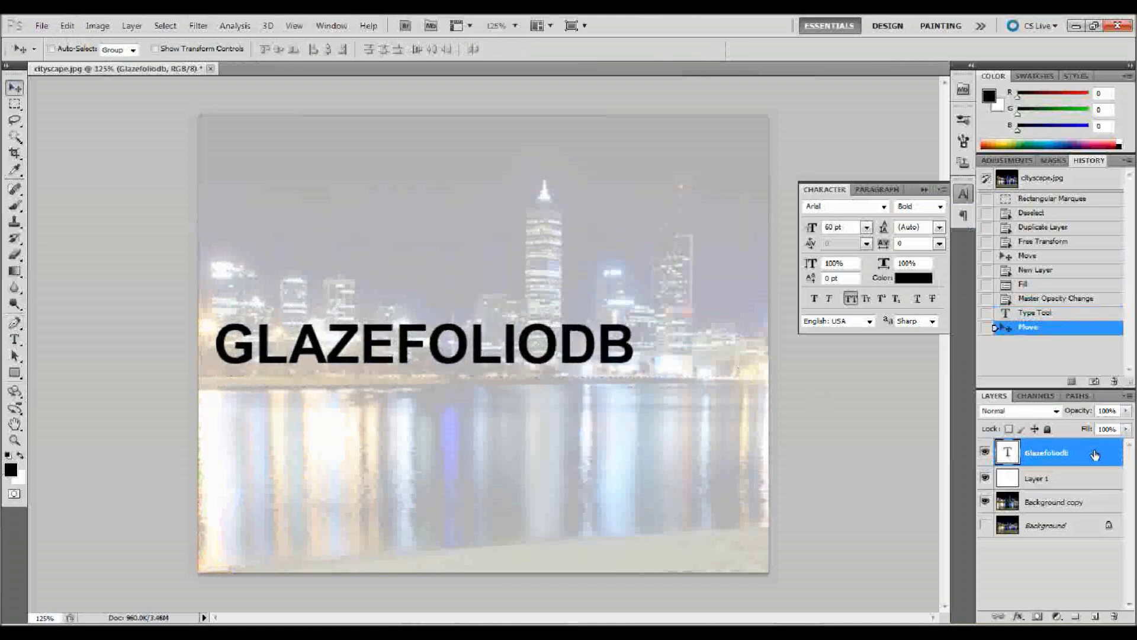
Select Layer 1 together with the Glazefoliodb text layer.
shift+click(1071, 486)
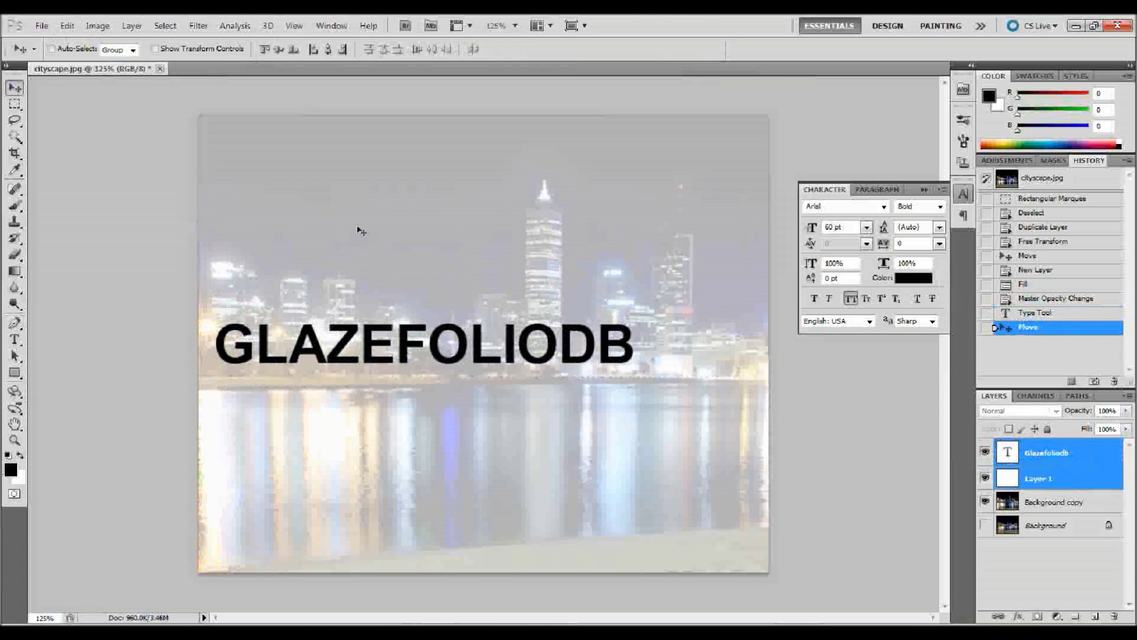
Group the Glazefoliodb text and white Layer 1 into Group 1.
click(131, 25)
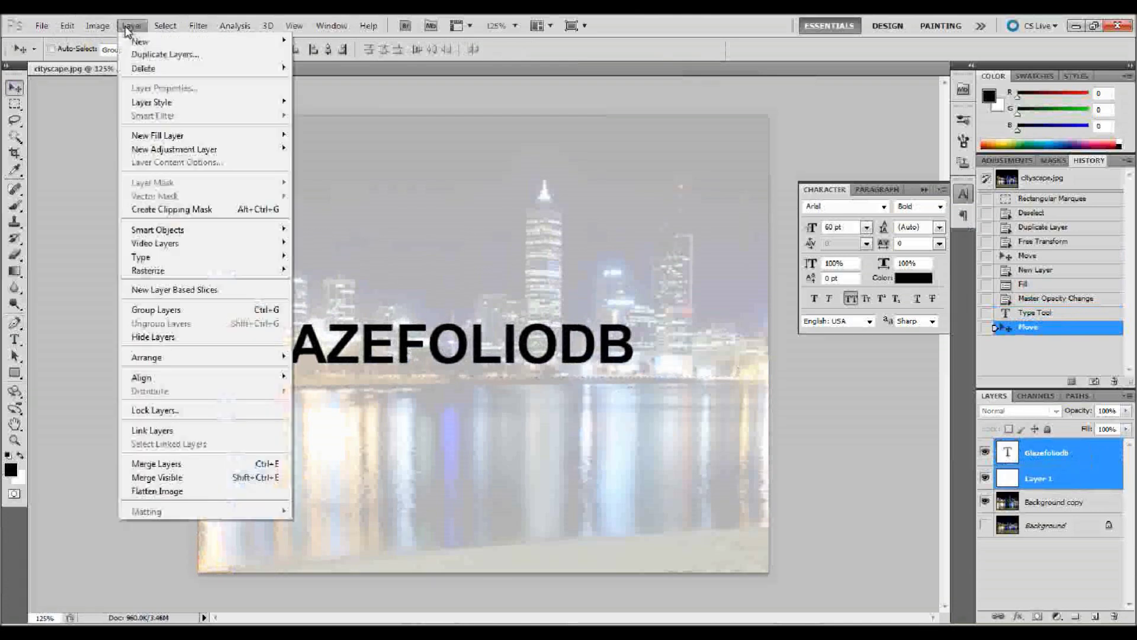
click(161, 317)
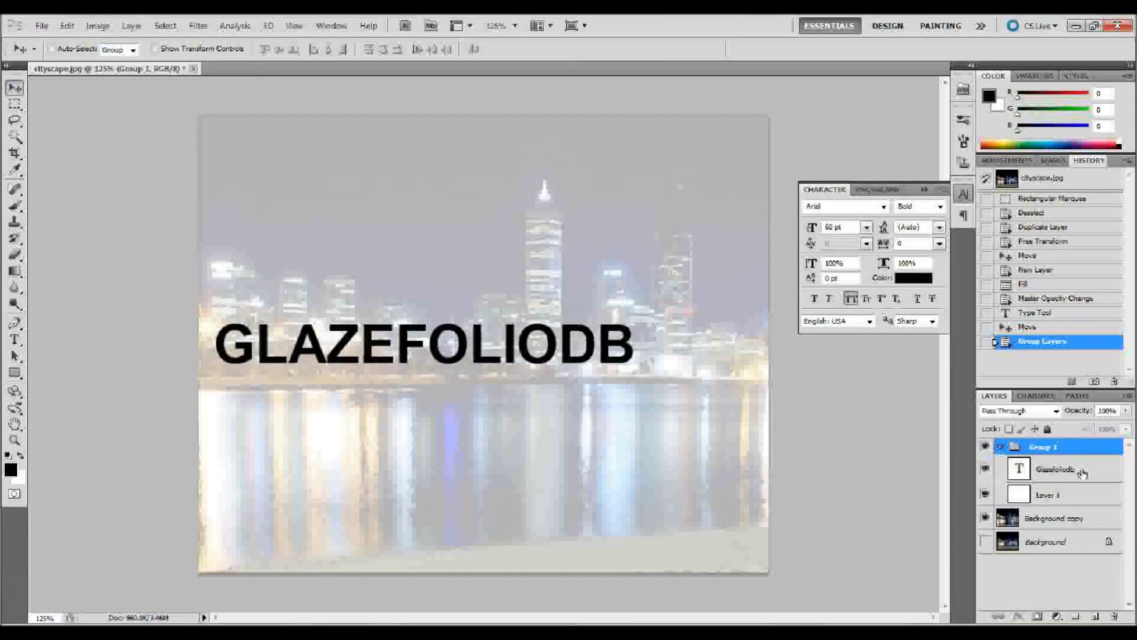
click(1080, 471)
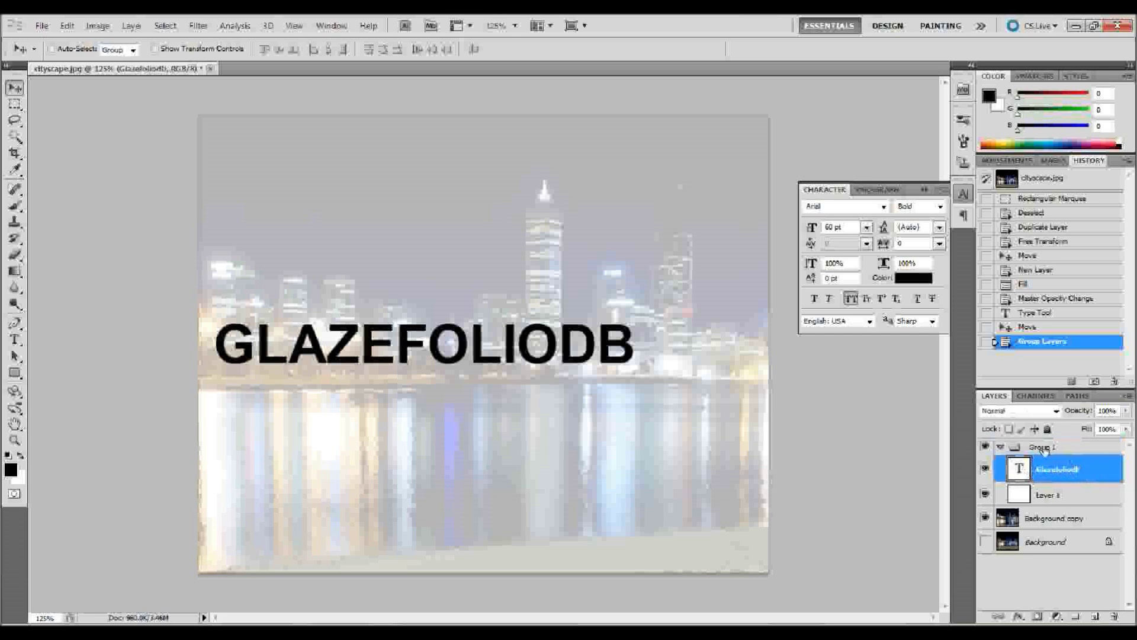
Expand Group 1 and open the Glazefoliodb layer's blending options.
click(1001, 447)
click(1001, 447)
click(1002, 448)
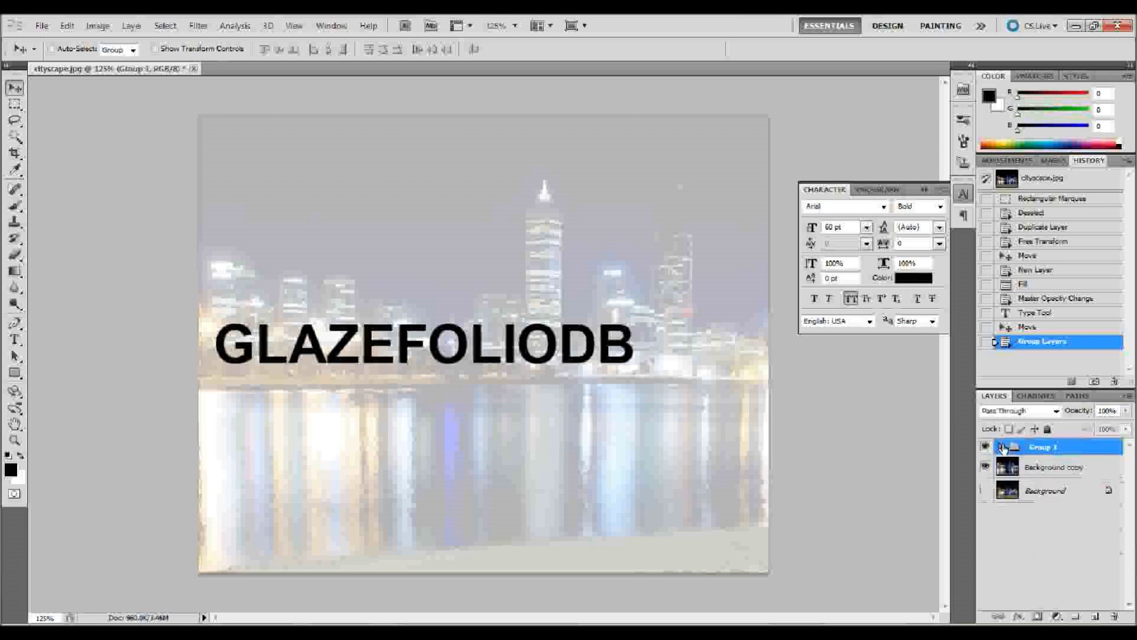
click(1001, 448)
click(1092, 474)
key(h)
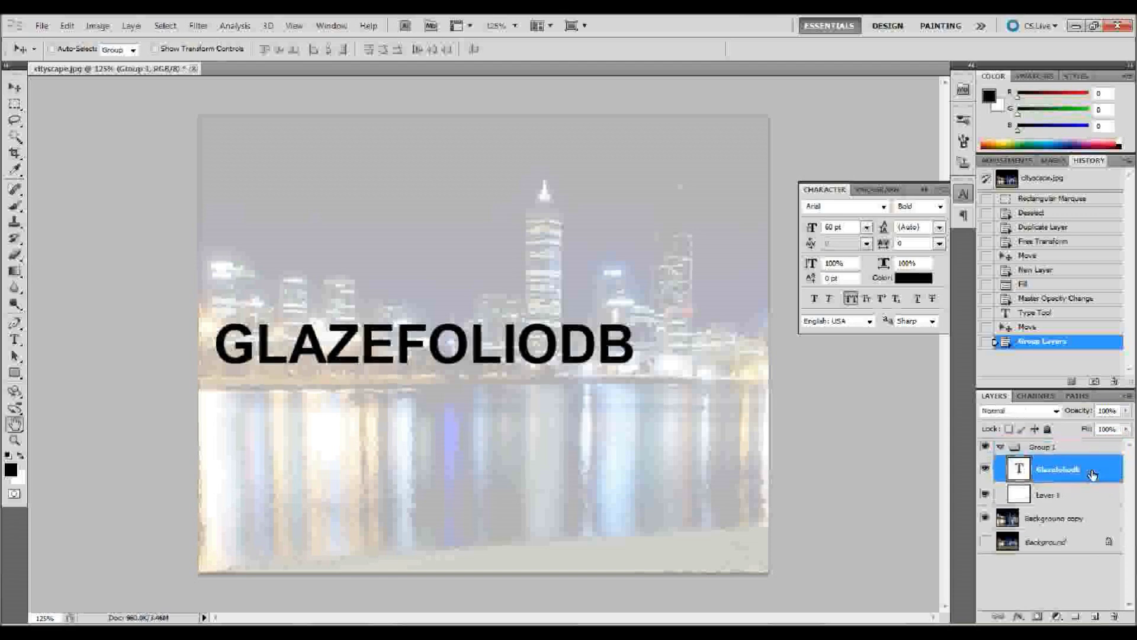
double_click(1093, 474)
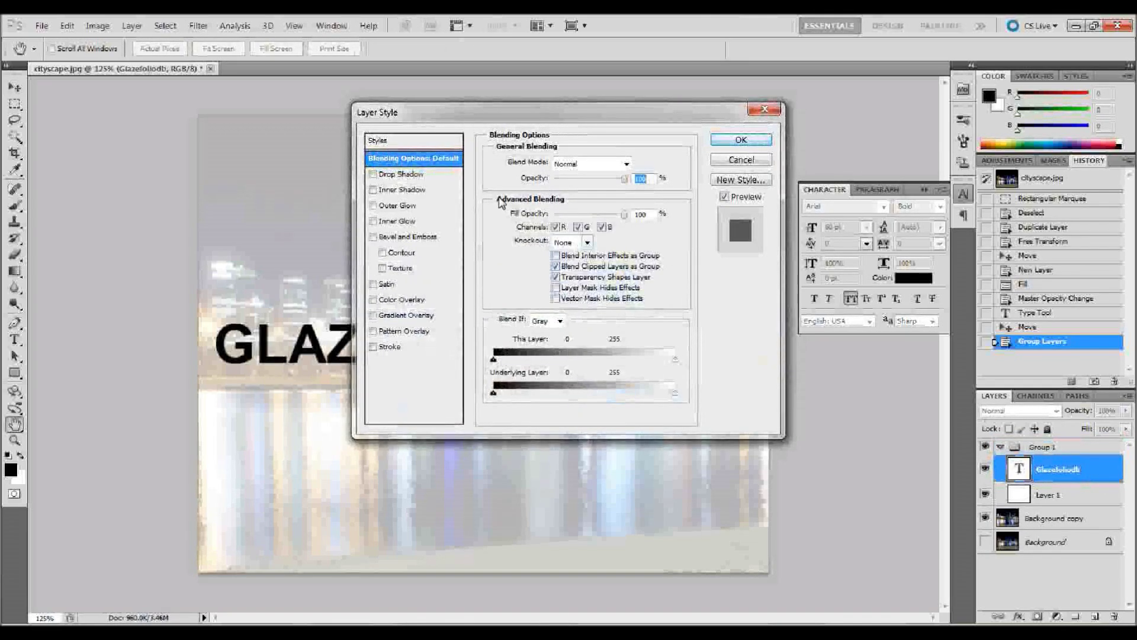
Give Glazefoliodb a Shallow knockout with 0% fill opacity.
click(579, 244)
click(569, 256)
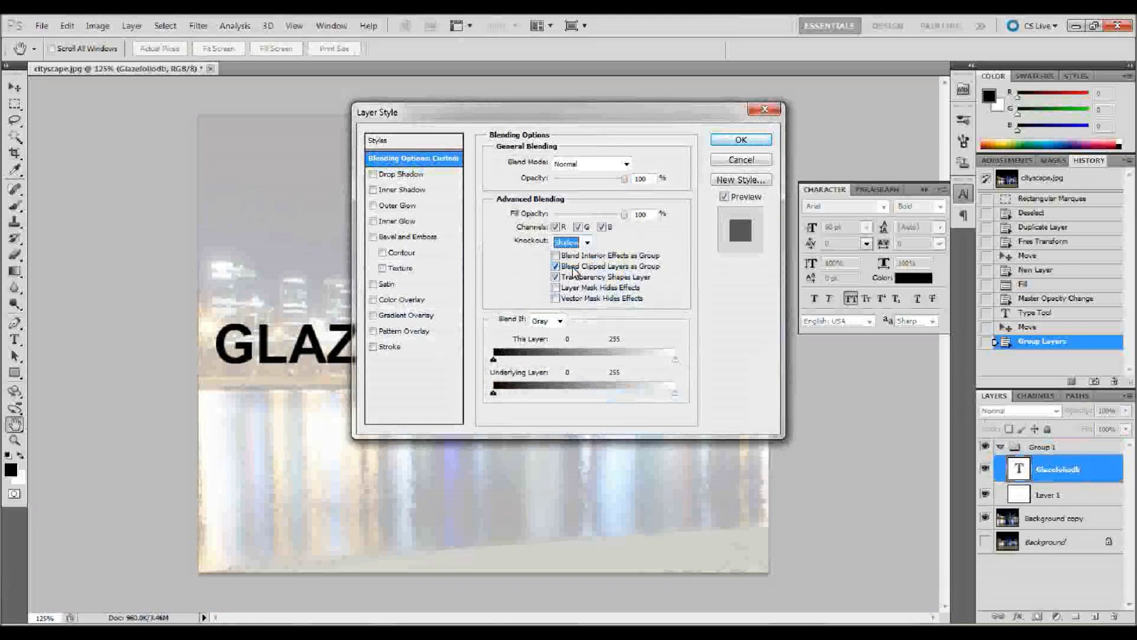
drag(625, 214, 501, 224)
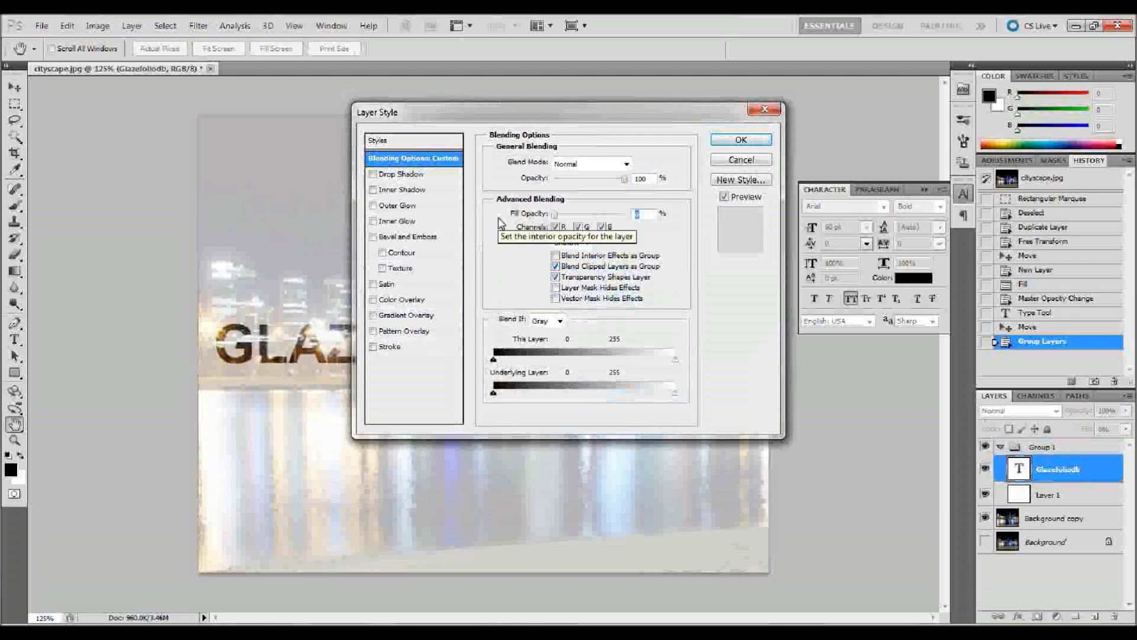
click(734, 141)
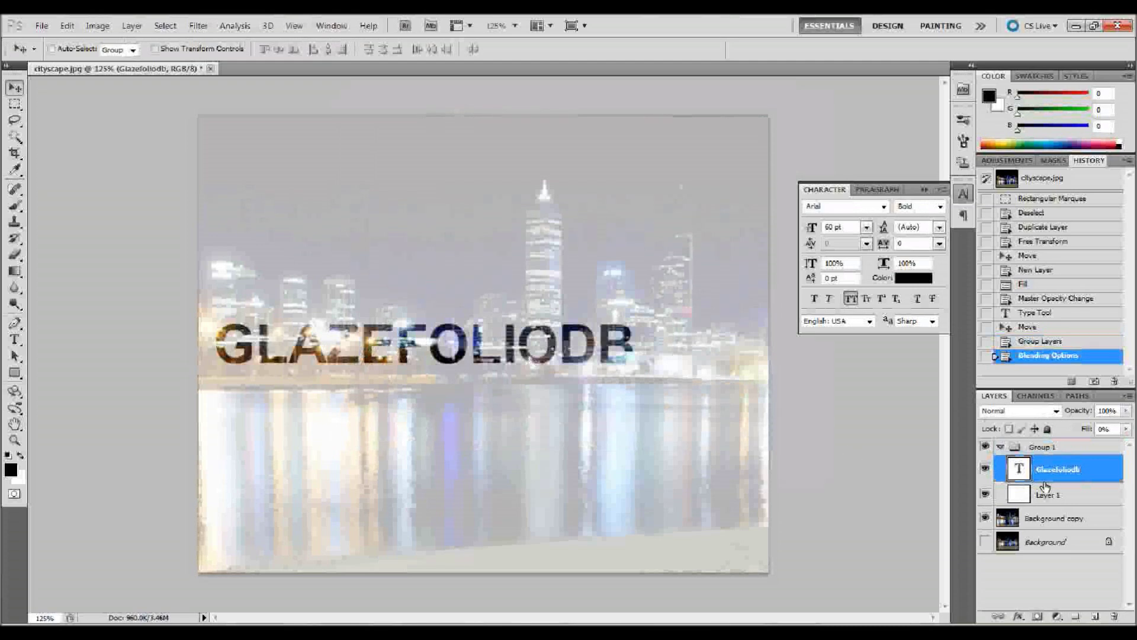
Squash white Layer 1 into a narrow band, about 18% tall, behind the text.
click(1070, 498)
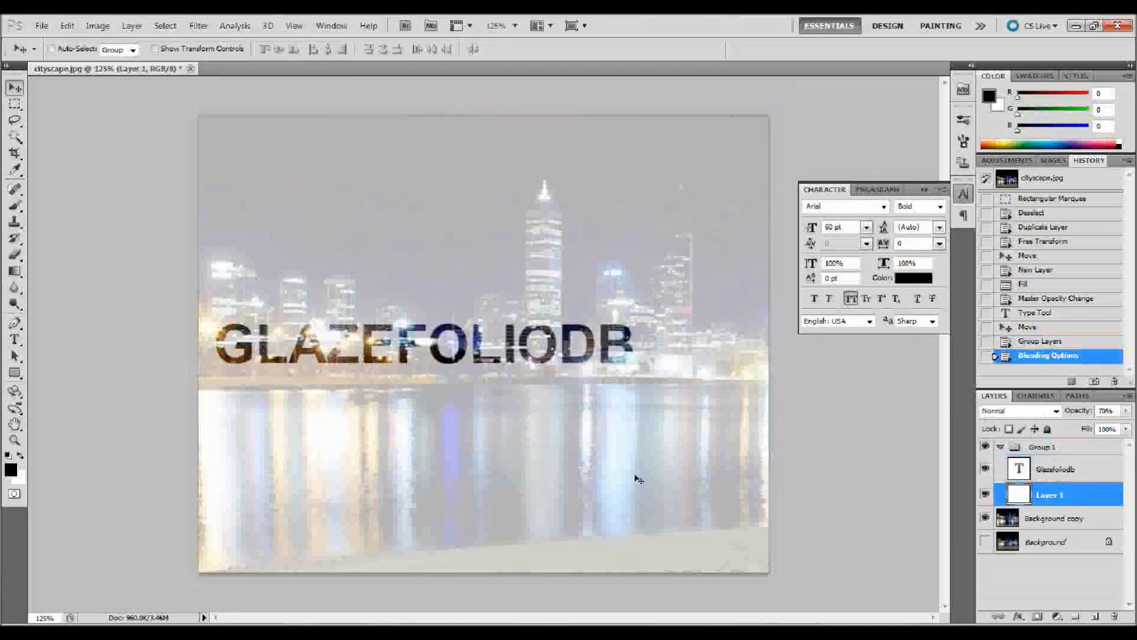
key(ctrl+t)
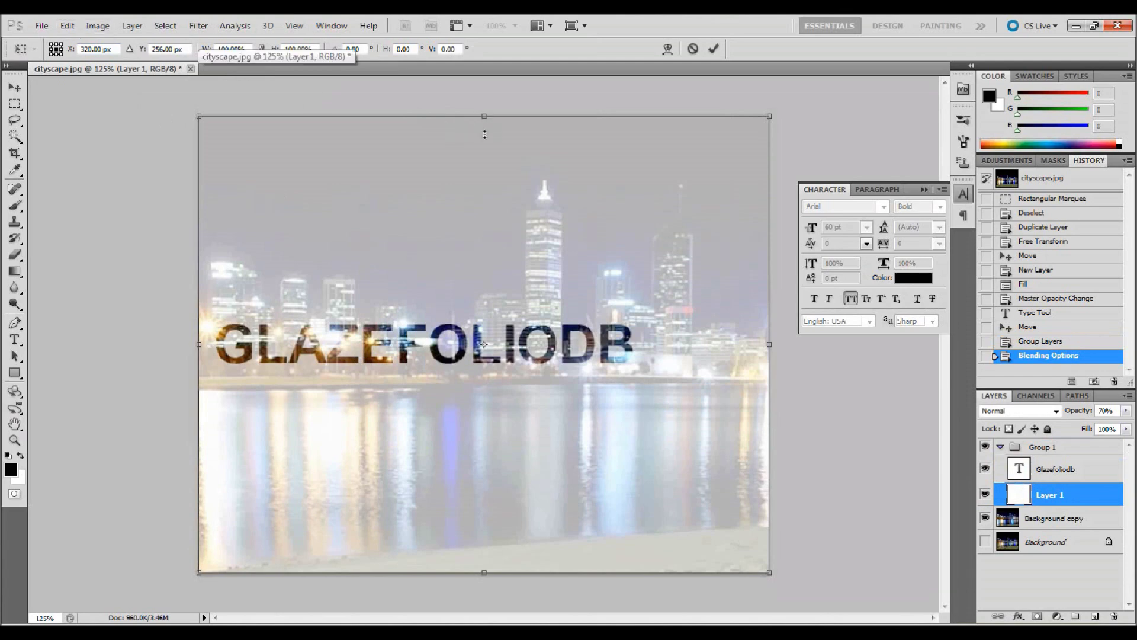
drag(484, 117, 474, 298)
drag(483, 572, 483, 383)
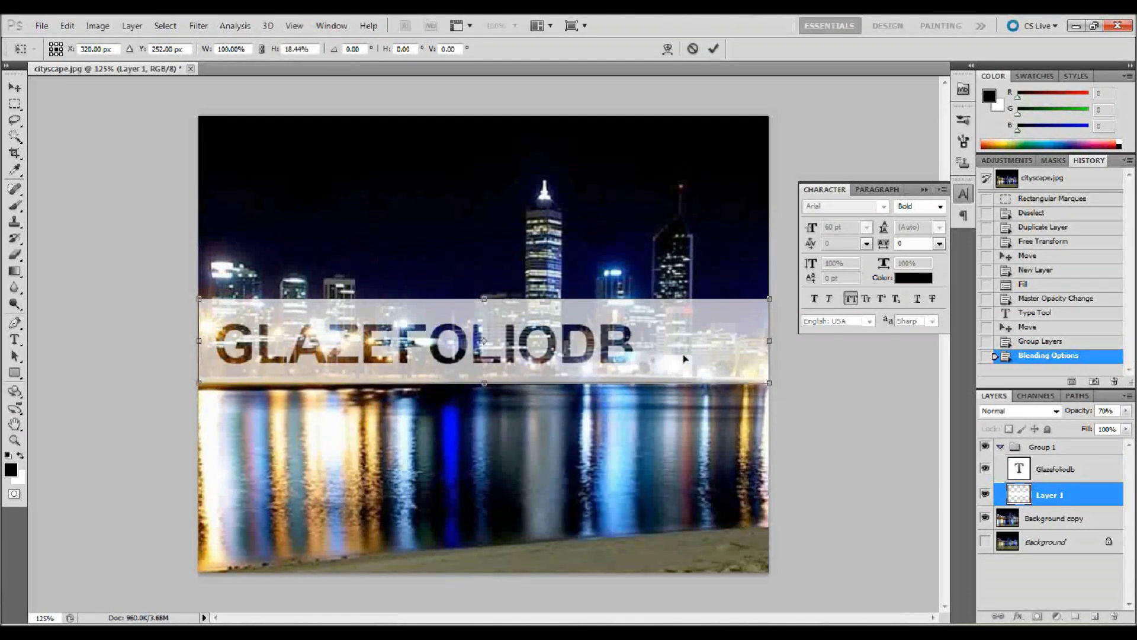
key(Return)
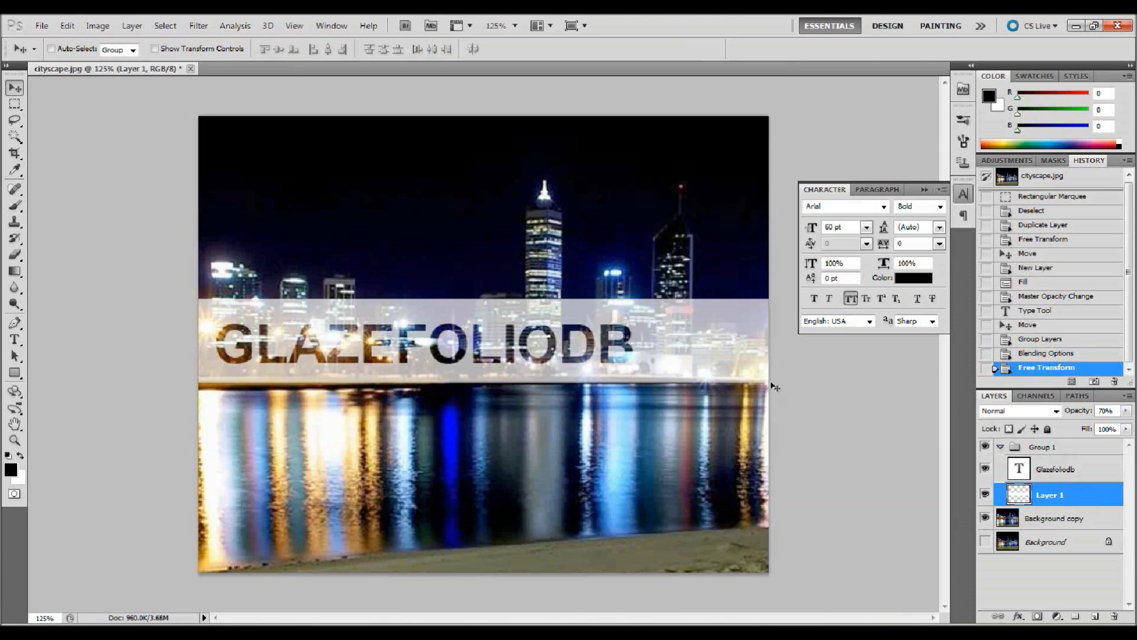
click(1088, 471)
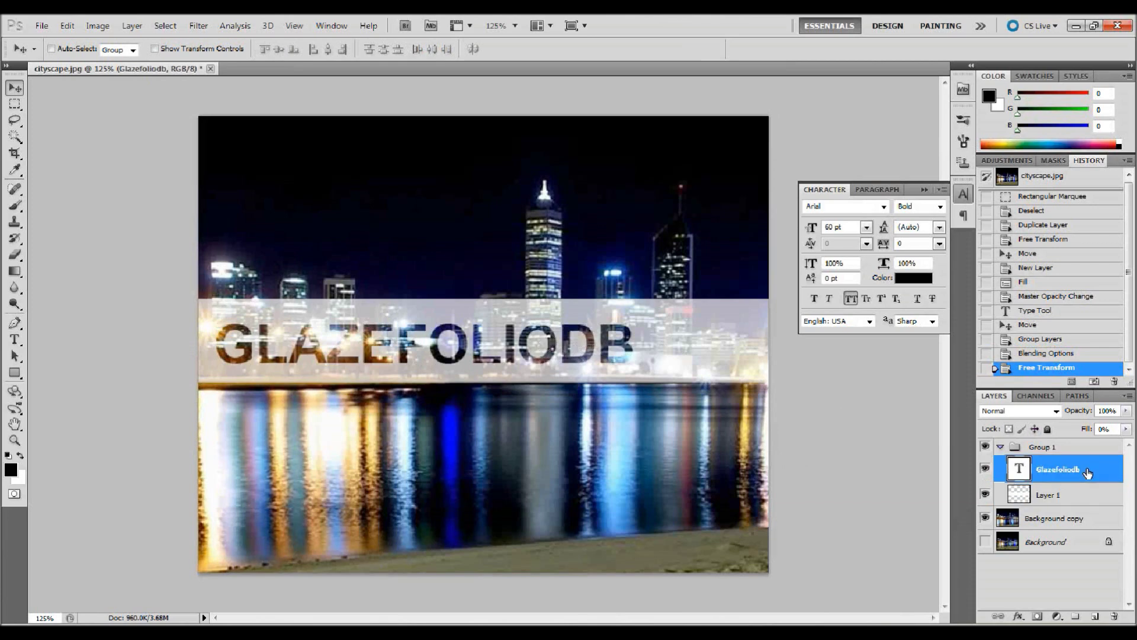
Raise Glazefoliodb's fill opacity to 30% while keeping layer opacity at 100%.
double_click(1095, 472)
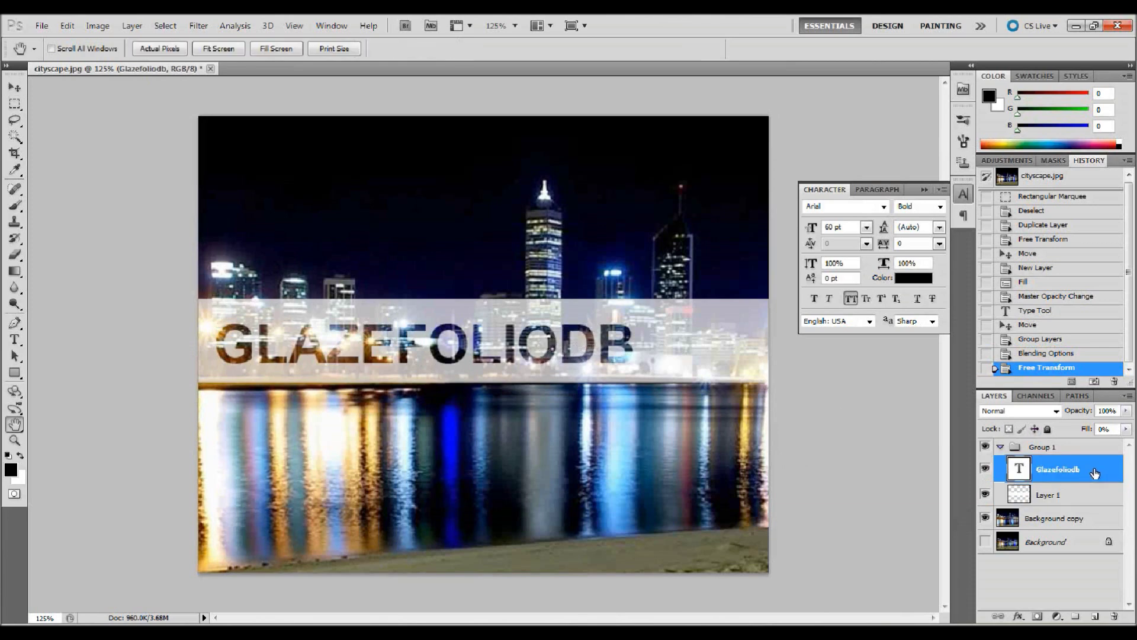
drag(638, 113, 898, 95)
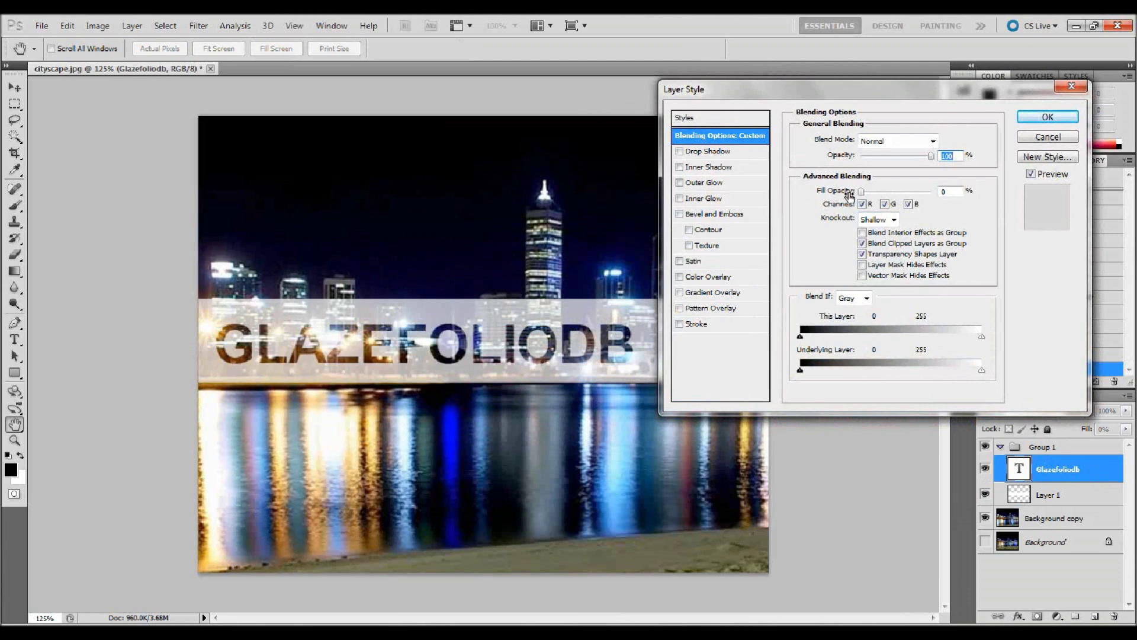
mouse_move(860, 190)
mouse_down()
mouse_move(935, 191)
mouse_move(868, 194)
mouse_move(893, 194)
mouse_move(868, 193)
mouse_move(883, 193)
mouse_up()
drag(805, 87, 836, 87)
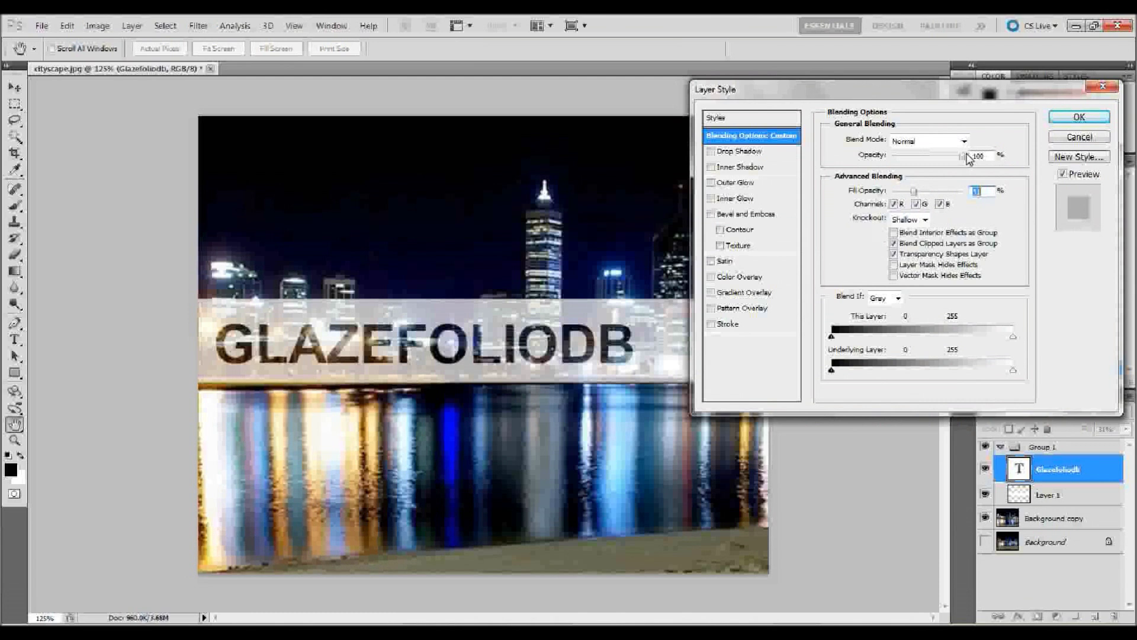
drag(962, 155, 949, 162)
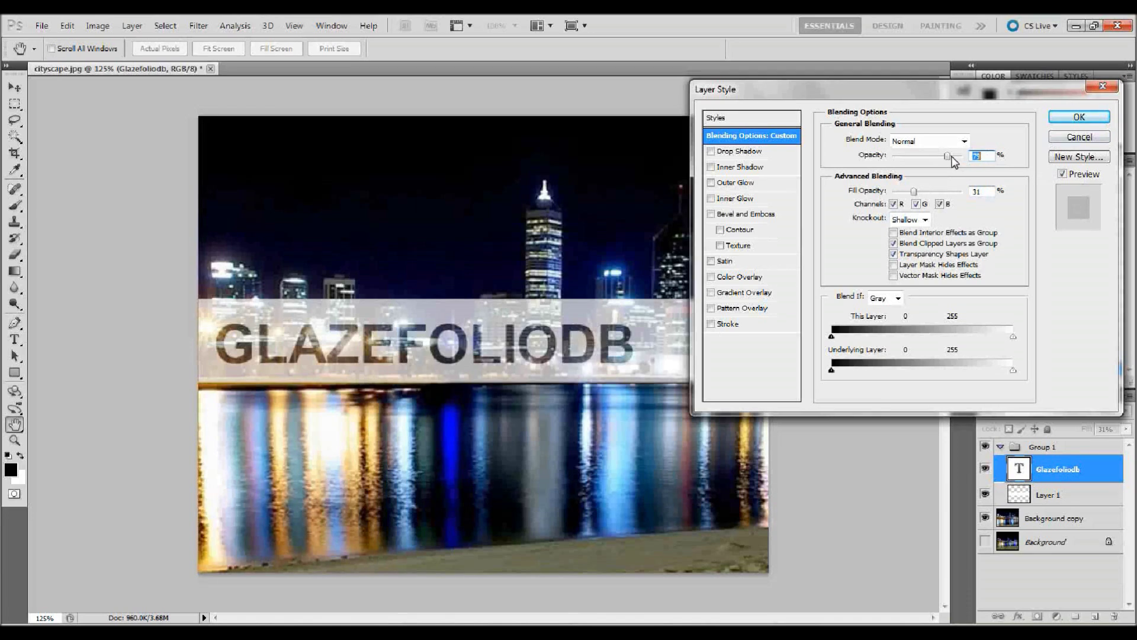
drag(948, 156, 1026, 160)
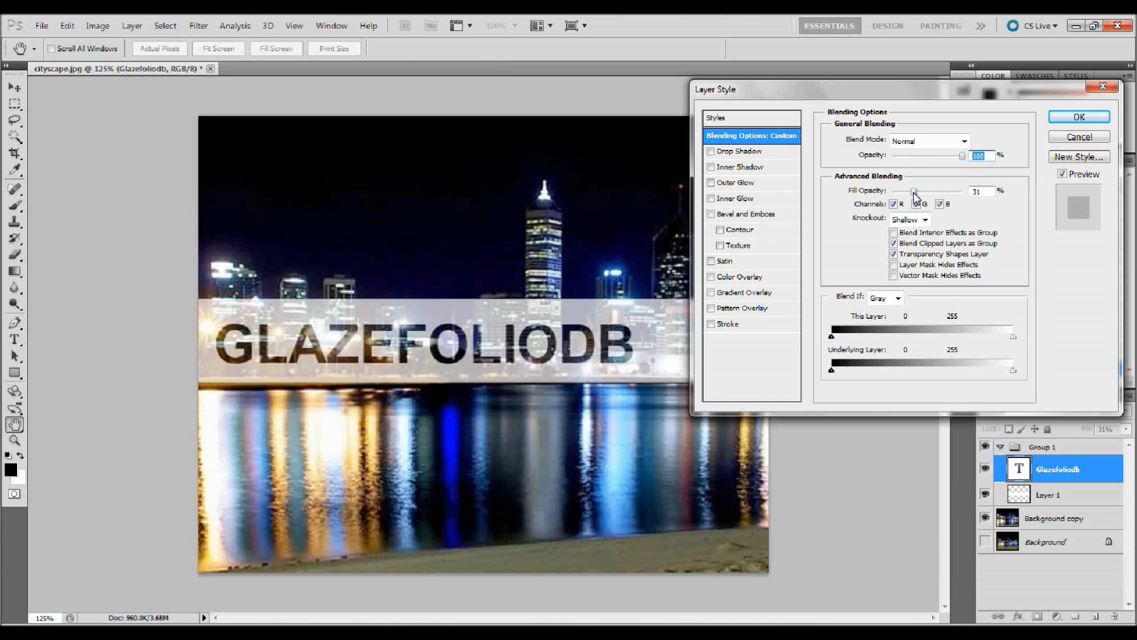
drag(962, 156, 1018, 176)
mouse_move(915, 194)
mouse_down()
mouse_move(906, 192)
mouse_move(942, 193)
mouse_move(891, 193)
mouse_move(915, 193)
mouse_up()
click(1096, 119)
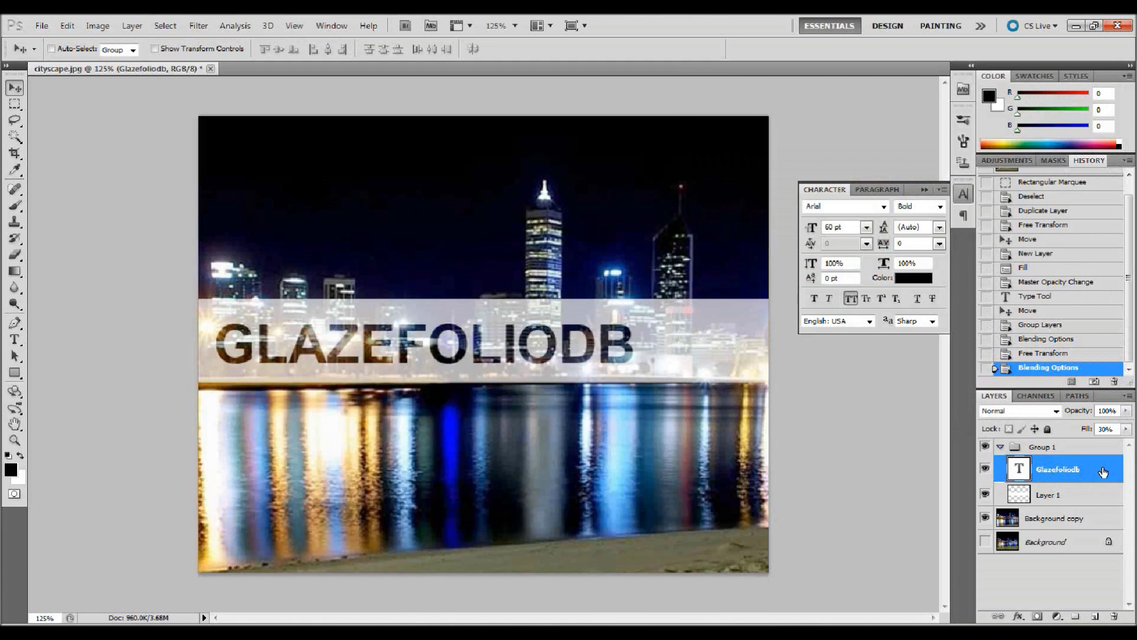
Align the text and Layer 1 on vertical centres, then shorten the GLAZEFOLIODB text box from the bottom.
shift+click(1073, 503)
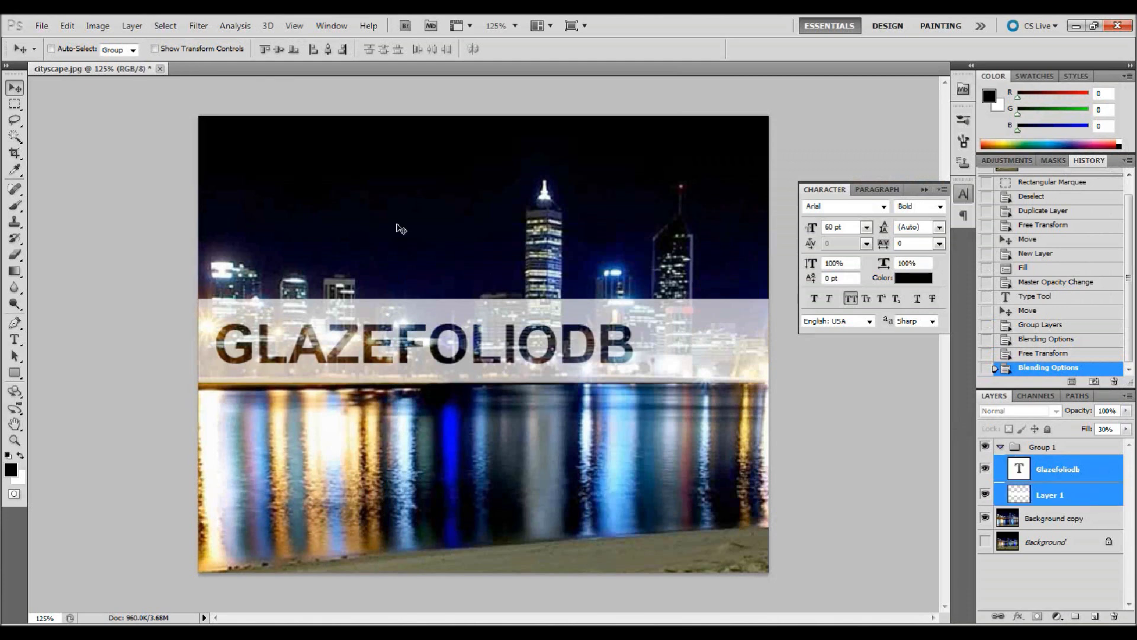
click(279, 50)
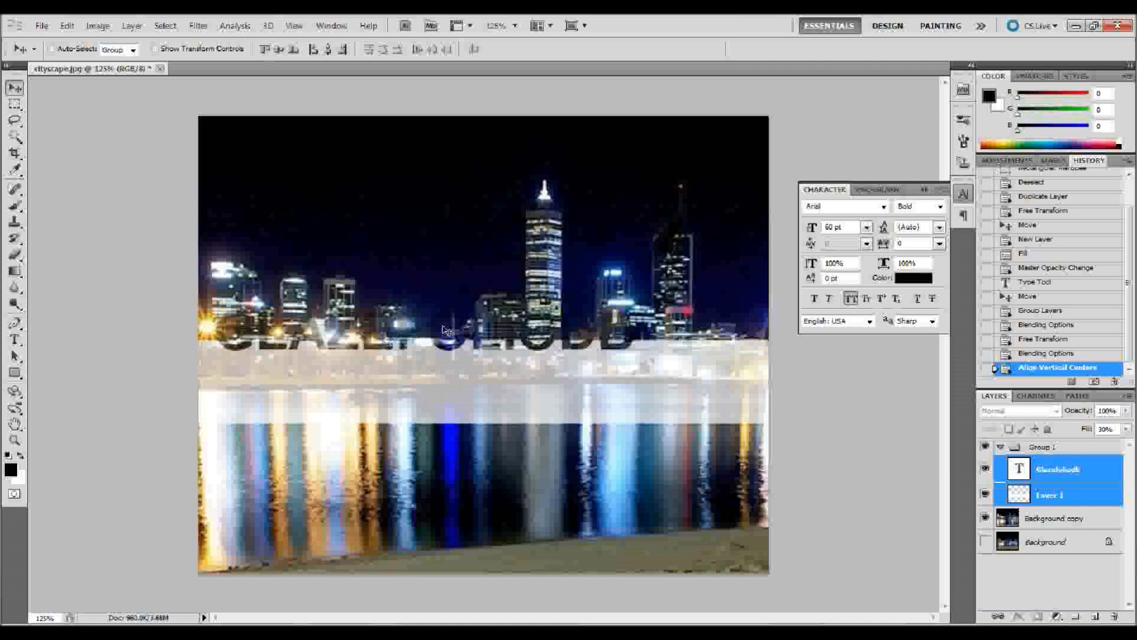
click(15, 340)
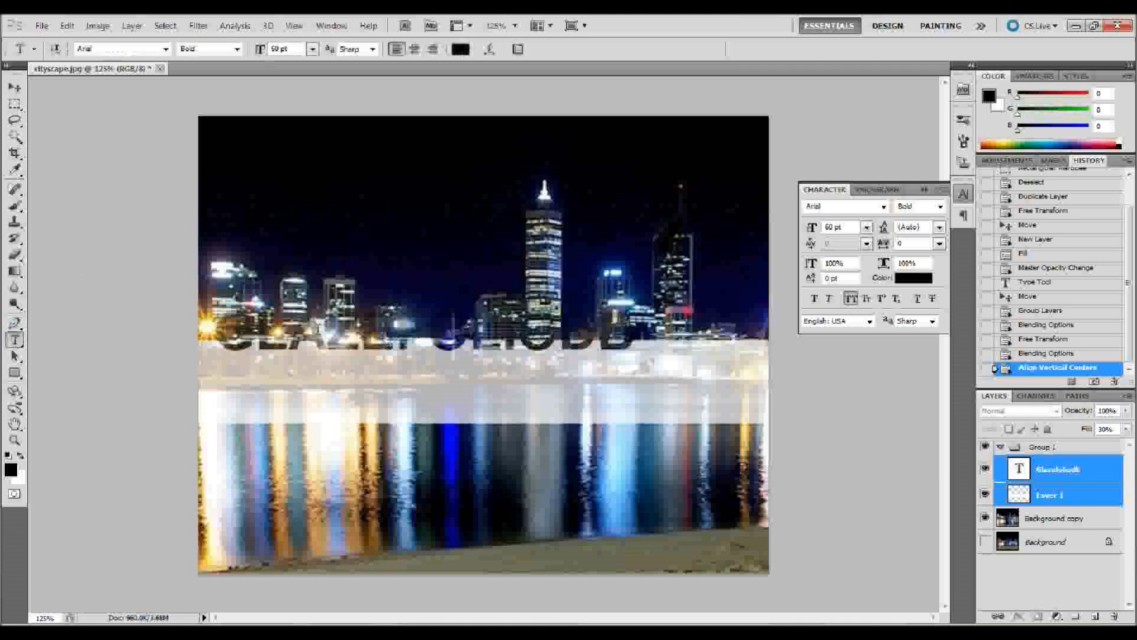
click(318, 329)
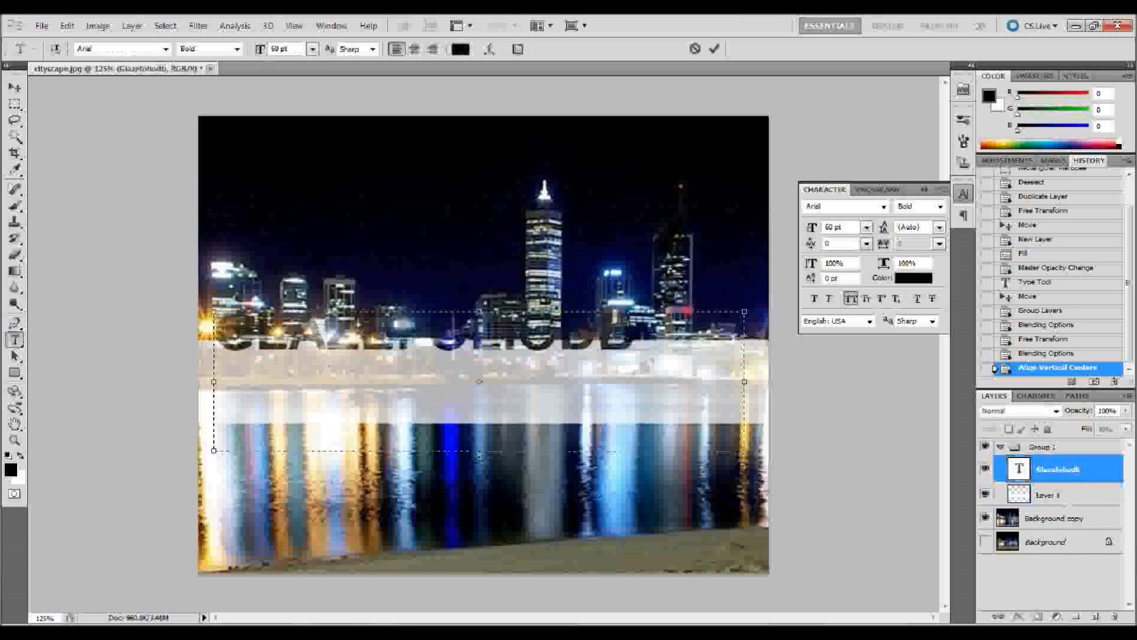
drag(479, 450, 479, 350)
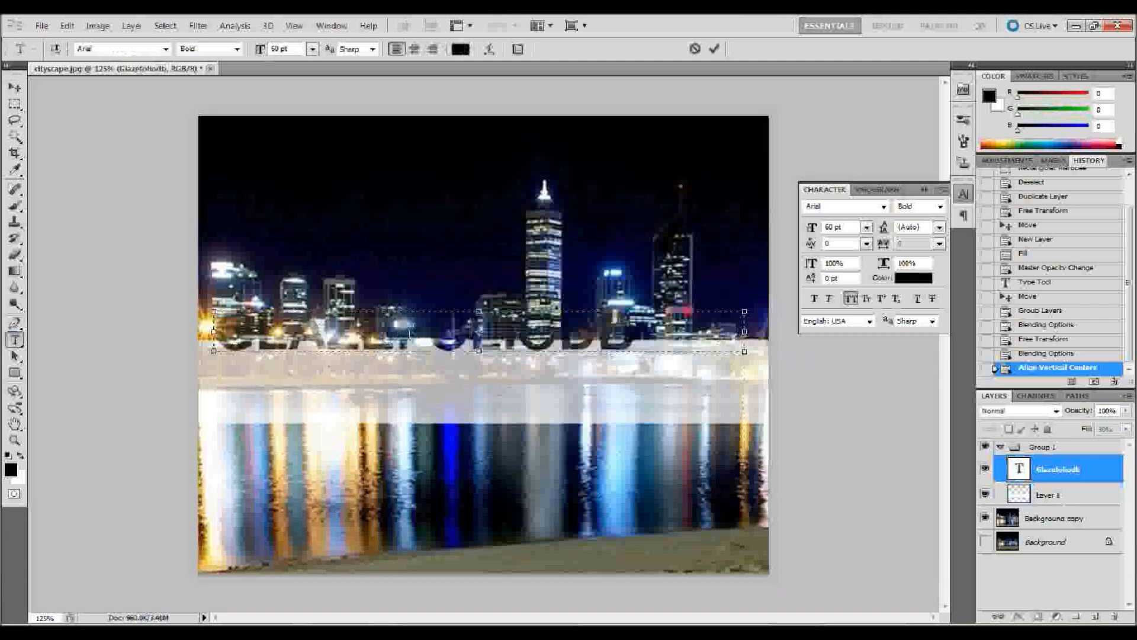
click(14, 88)
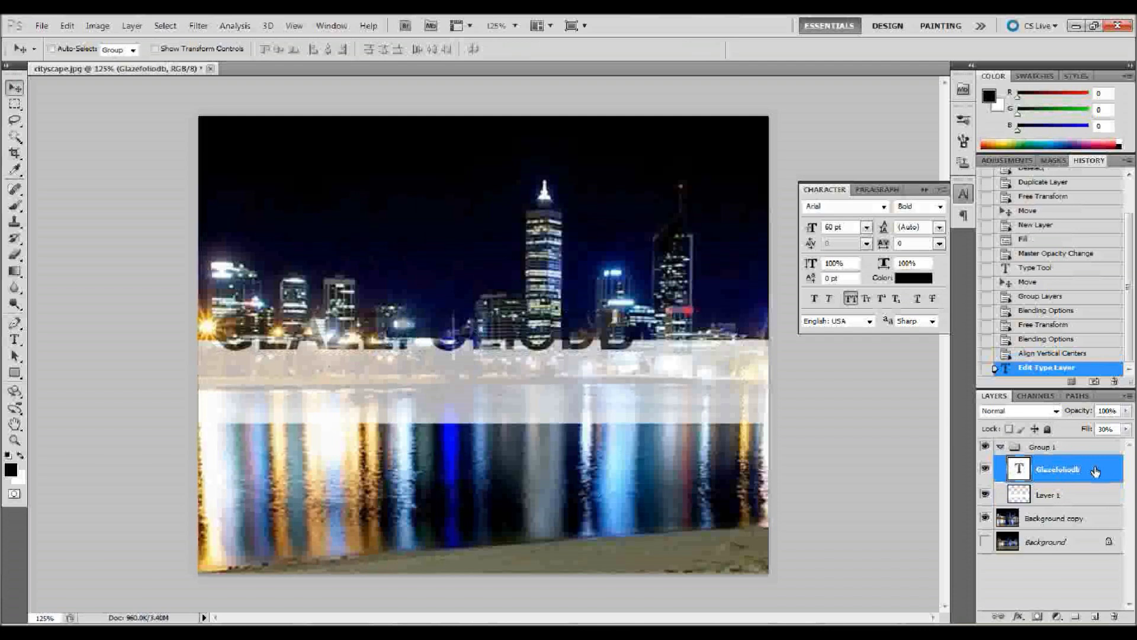
Re-align the Glazefoliodb text and Layer 1 on their vertical centres.
shift+click(1058, 496)
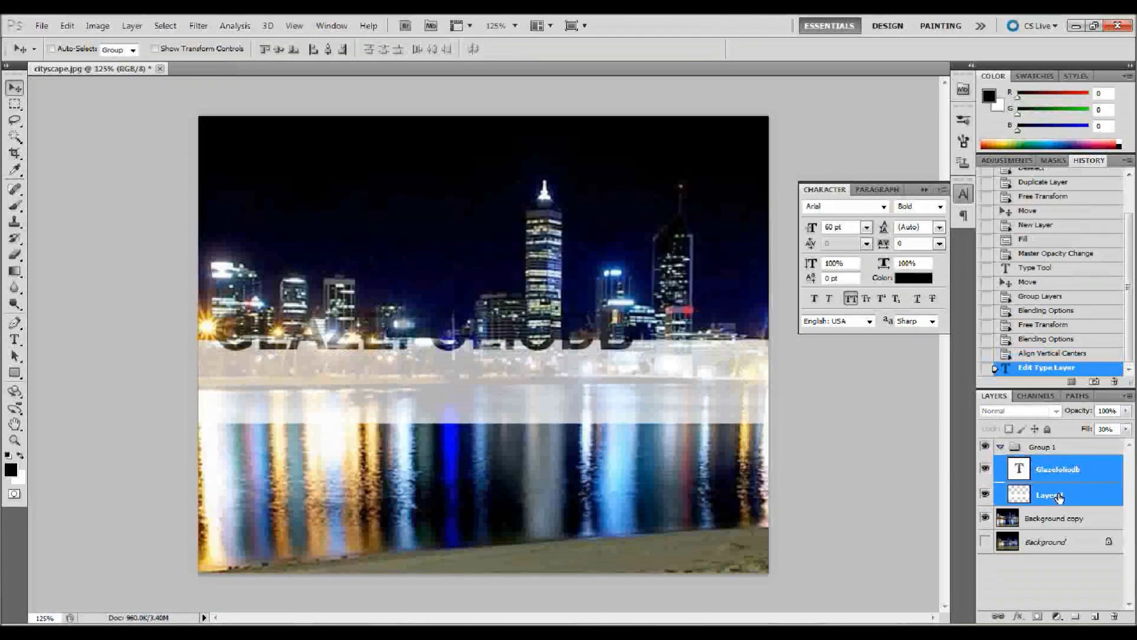
click(279, 50)
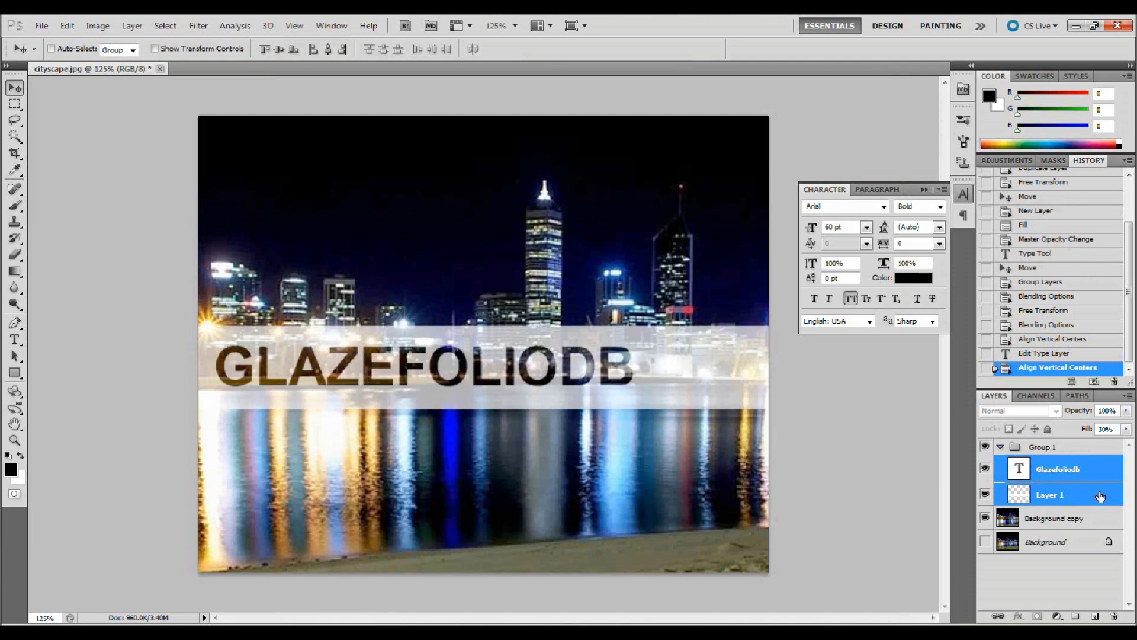
click(1096, 449)
Set the Glazefoliodb layer's Fill Opacity to 9% in Blending Options.
click(1094, 469)
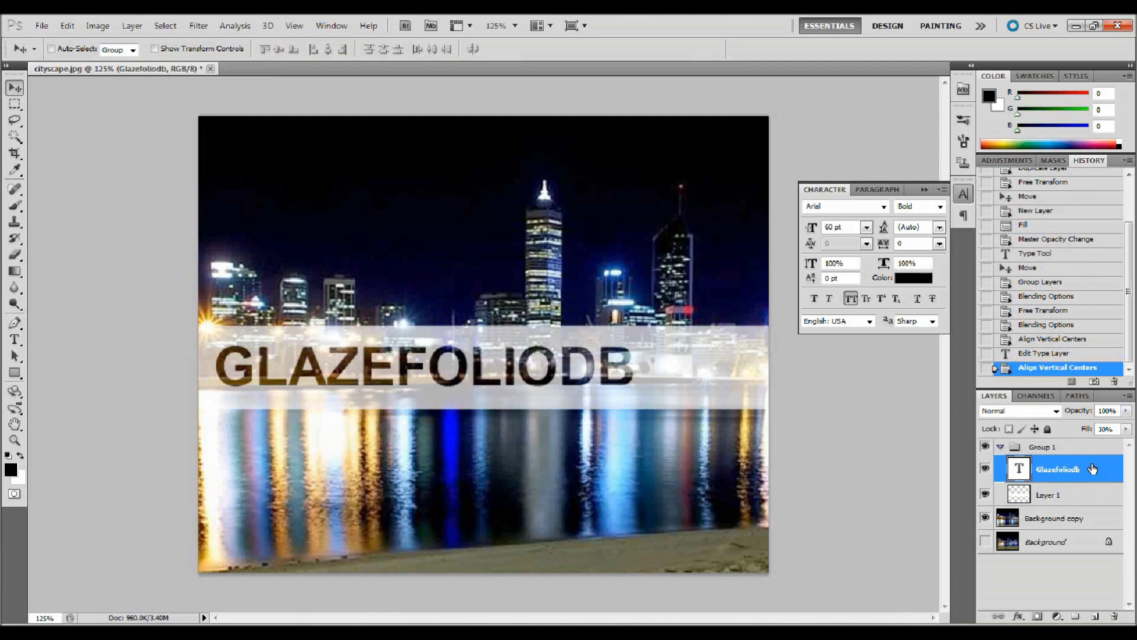
key(h)
double_click(1094, 469)
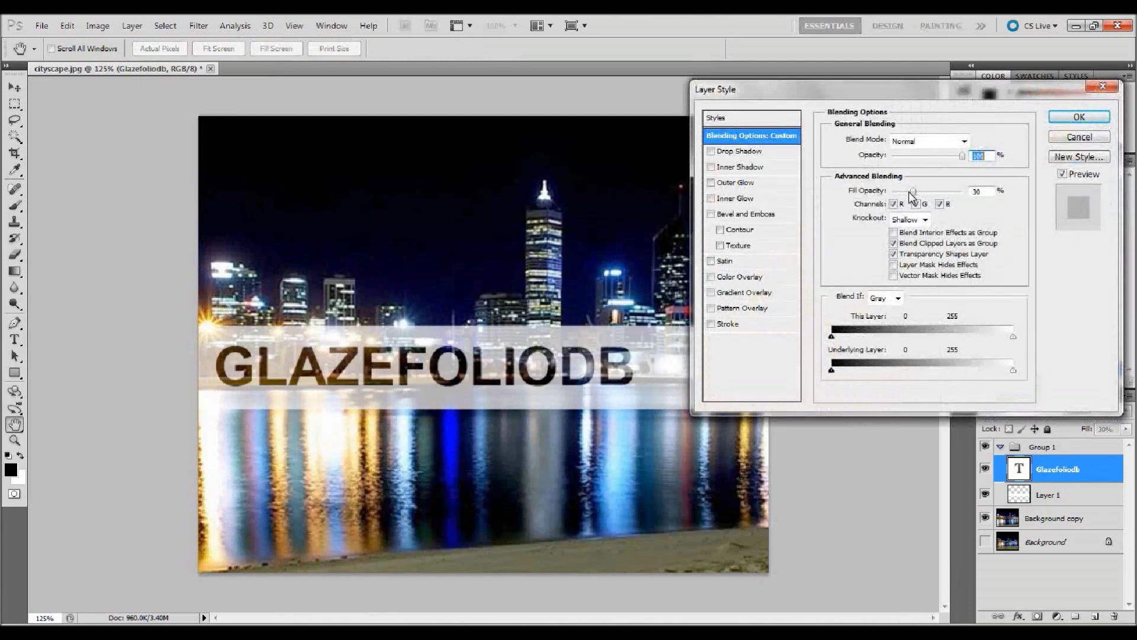
drag(913, 191, 900, 191)
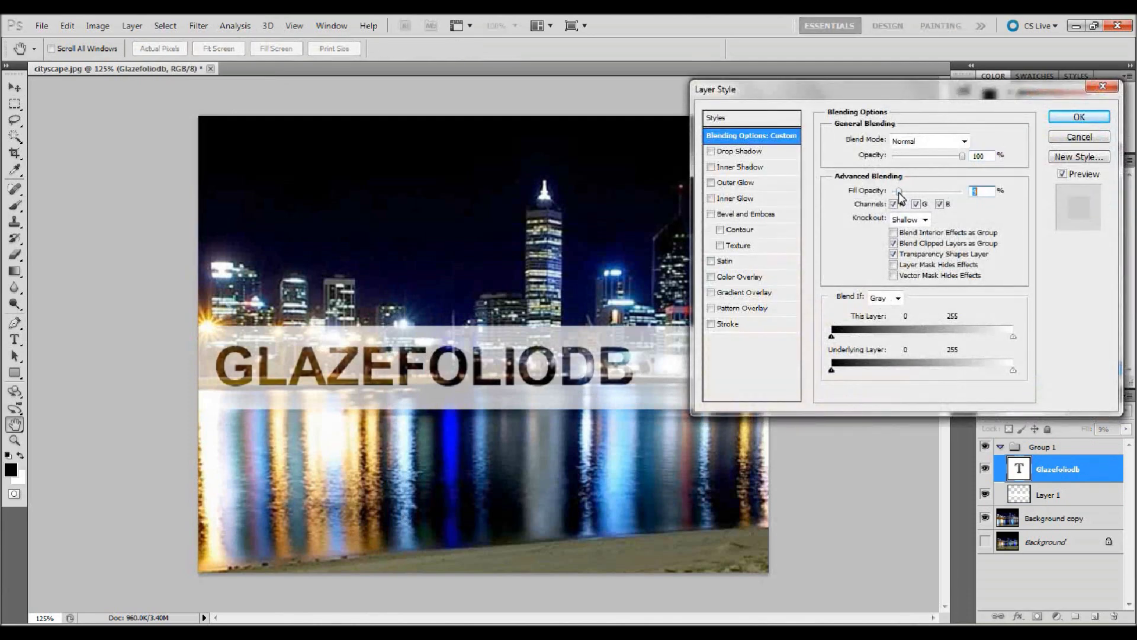
click(1085, 121)
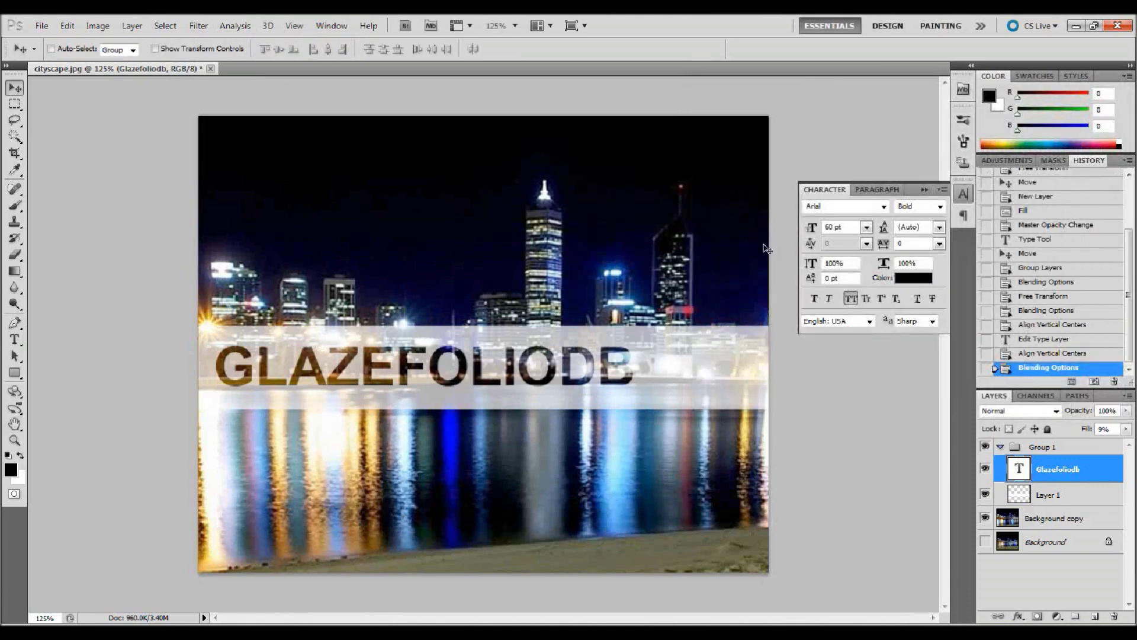